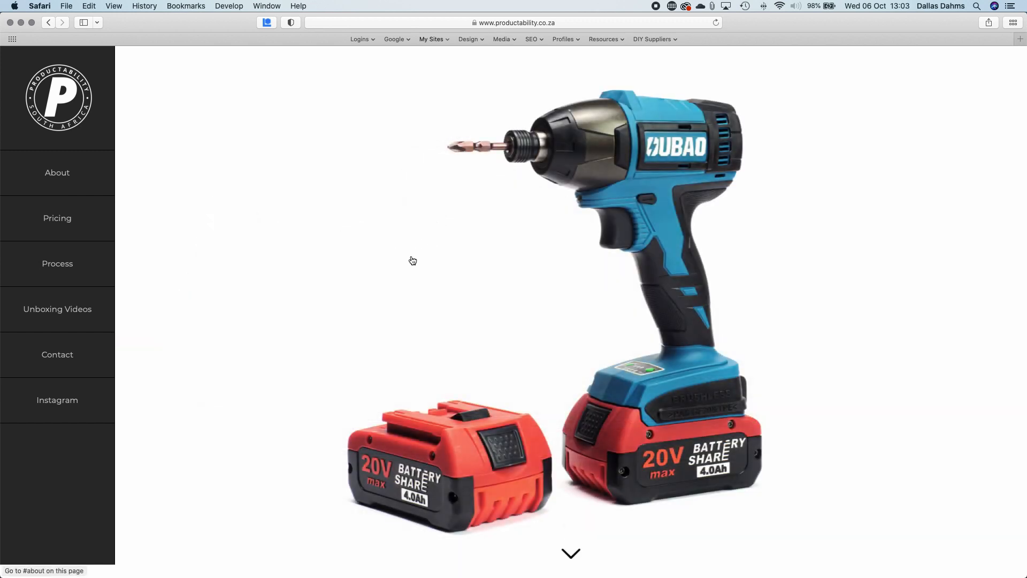
Step: Look through the homepage's product image slideshow, the eCommerce Photography Service section and the per-shot pricing section
{"action": "left_click", "coordinate": [441, 266]}
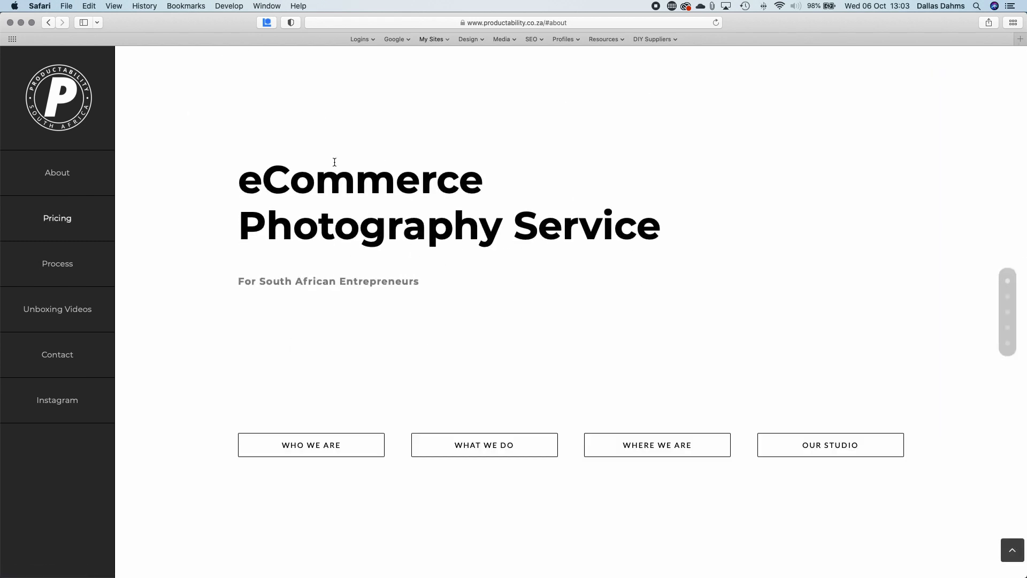
{"action": "scroll", "coordinate": [393, 201], "scroll_direction": "up", "scroll_amount": 10}
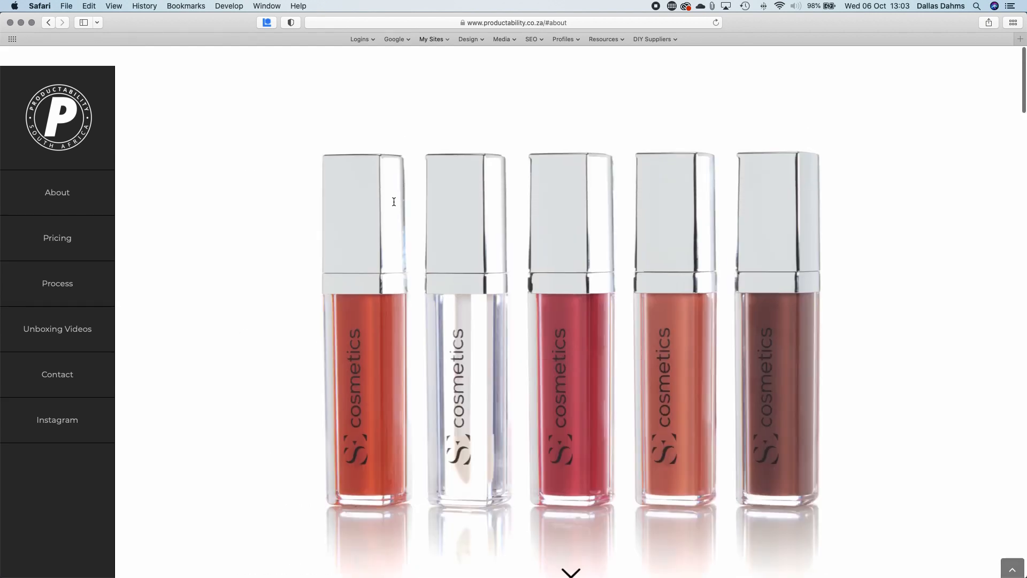
{"action": "scroll", "coordinate": [481, 295], "scroll_direction": "down", "scroll_amount": 3}
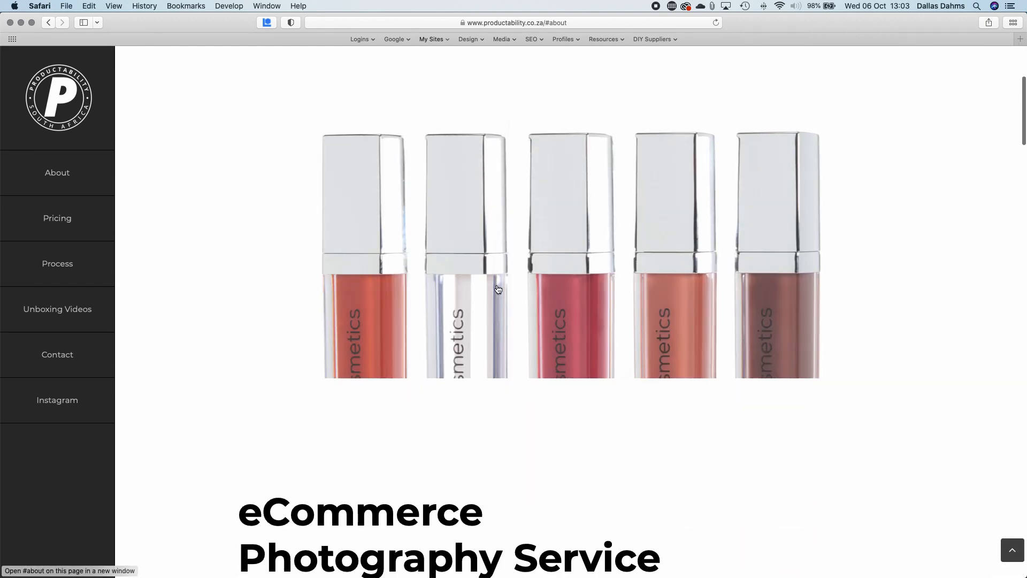
{"action": "scroll", "coordinate": [572, 381], "scroll_direction": "up", "scroll_amount": 5}
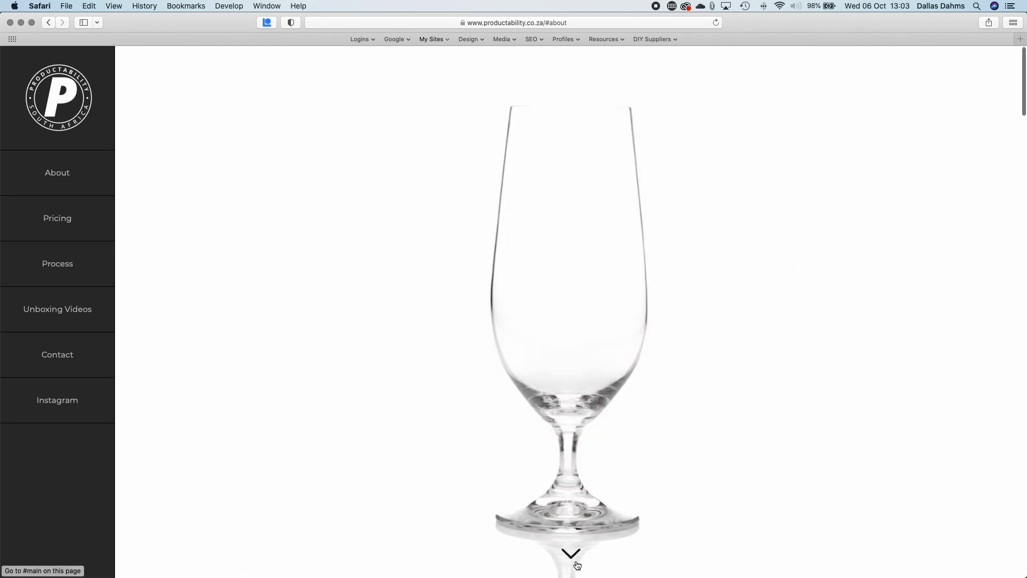
{"action": "scroll", "coordinate": [485, 502], "scroll_direction": "down", "scroll_amount": 5}
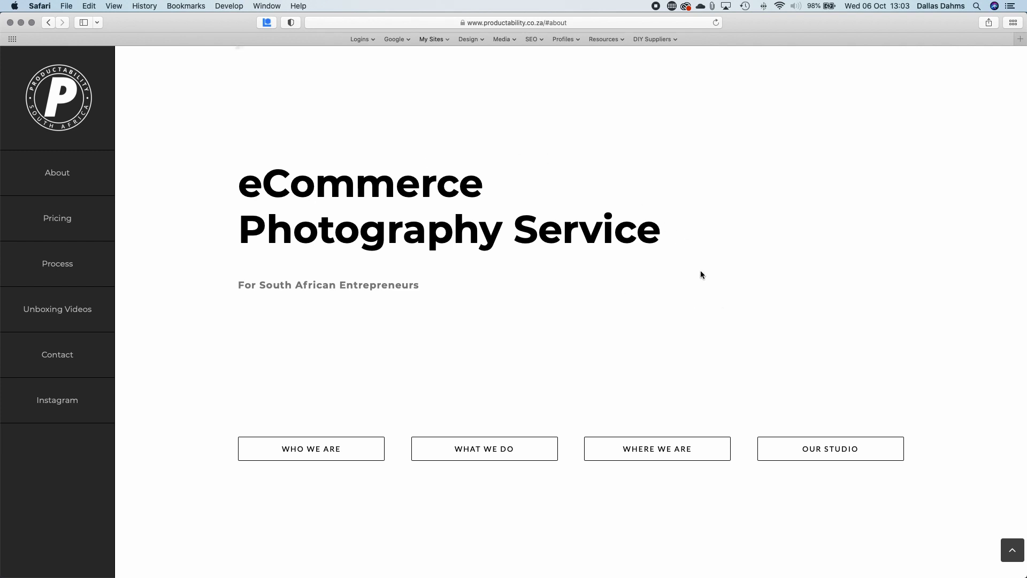
{"action": "scroll", "coordinate": [676, 146], "scroll_direction": "down", "scroll_amount": 1}
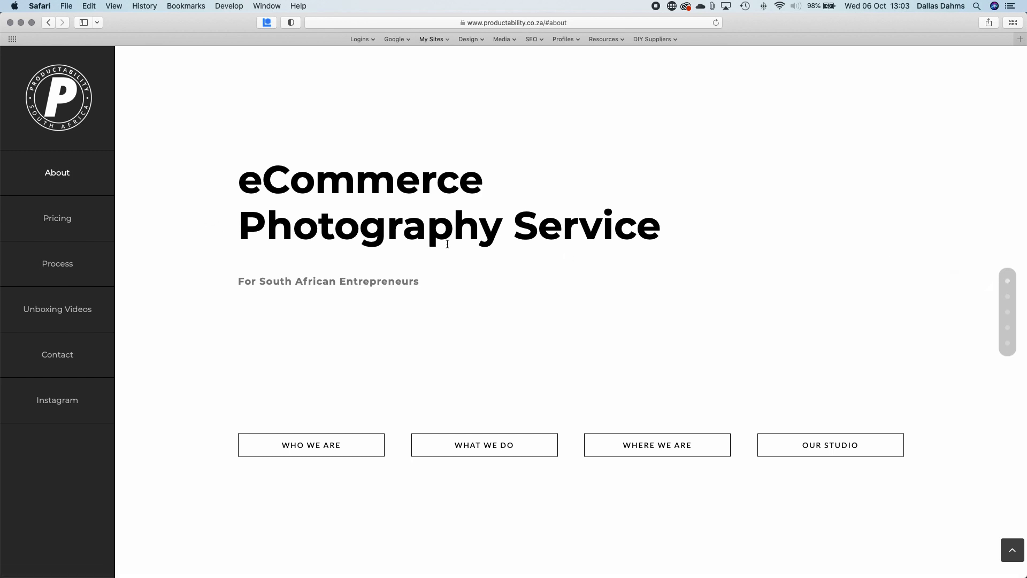
{"action": "scroll", "coordinate": [458, 267], "scroll_direction": "down", "scroll_amount": 2}
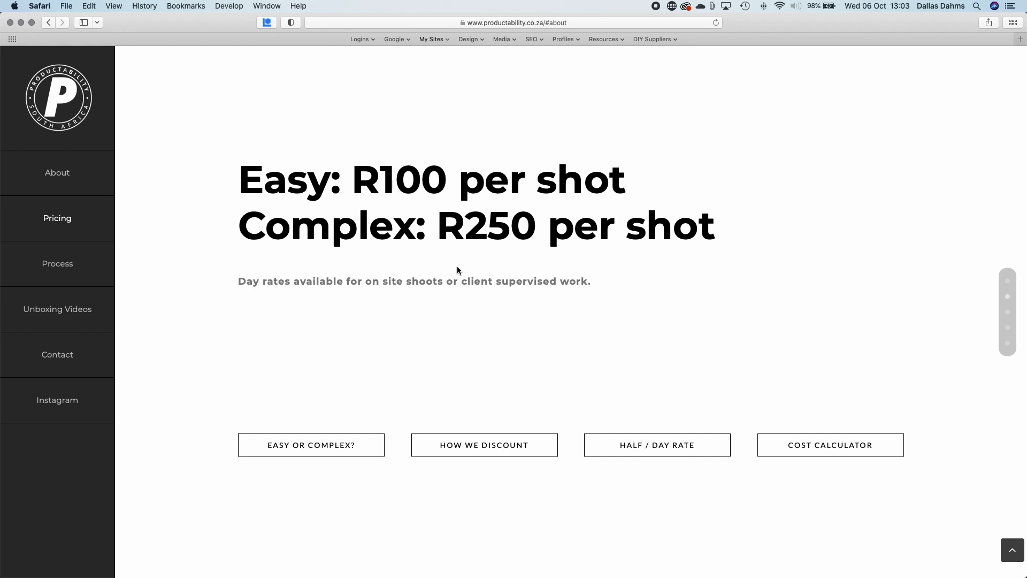
Step: Return to the About section and view the Our Studio pop-up, closing it when done
{"action": "left_click", "coordinate": [56, 173]}
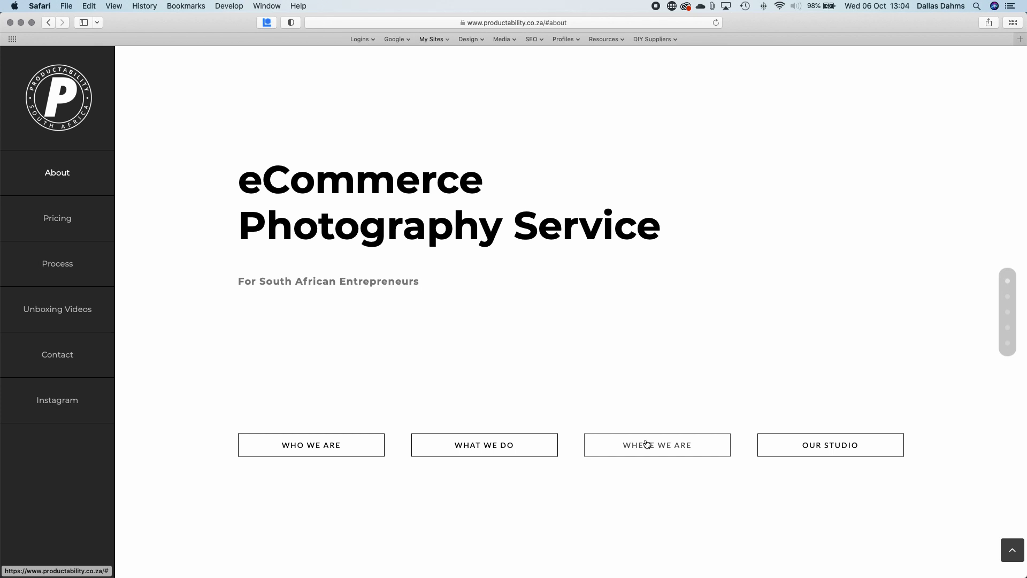
{"action": "left_click", "coordinate": [819, 446]}
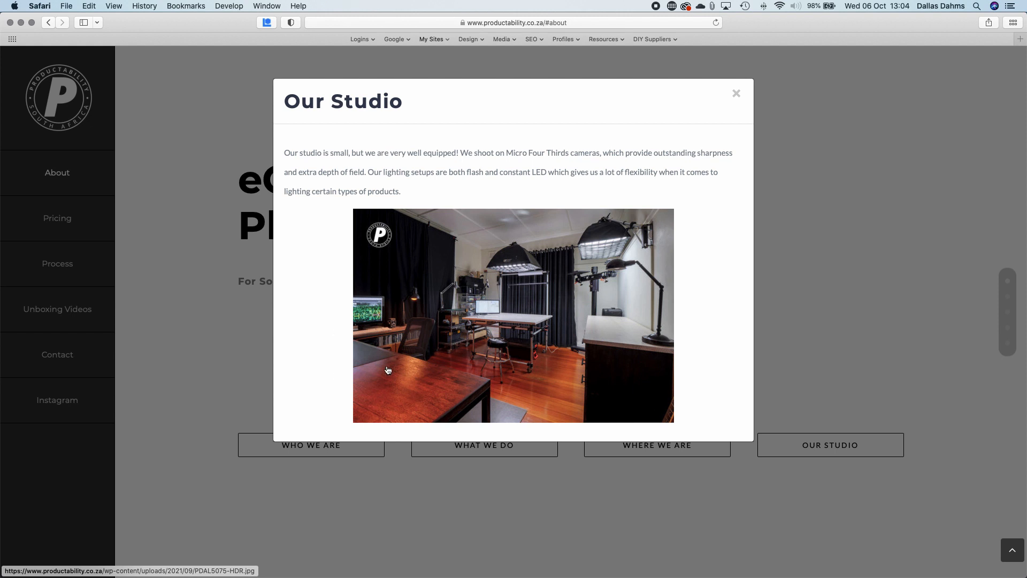
{"action": "left_click", "coordinate": [736, 94]}
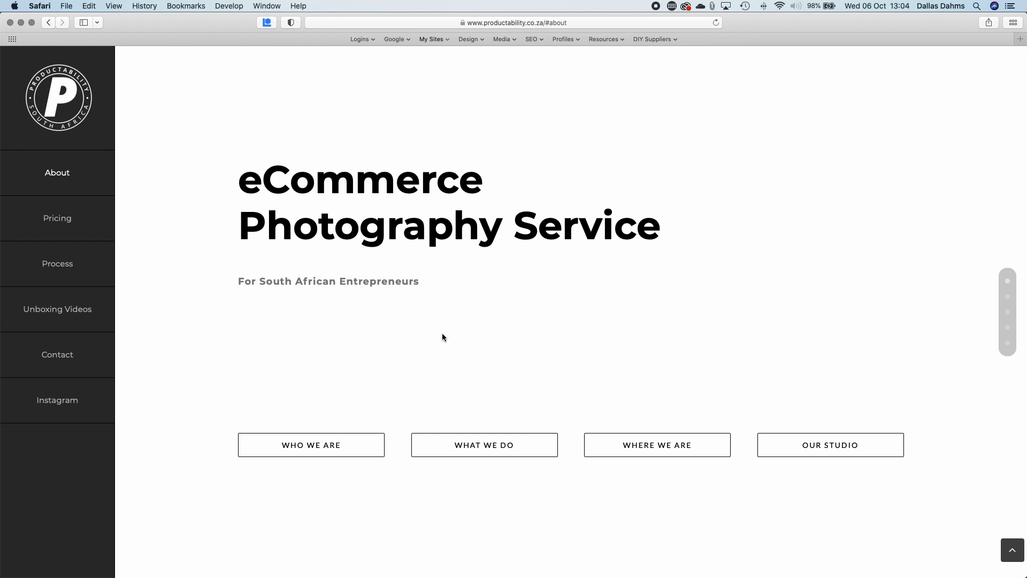
{"action": "left_click", "coordinate": [323, 445]}
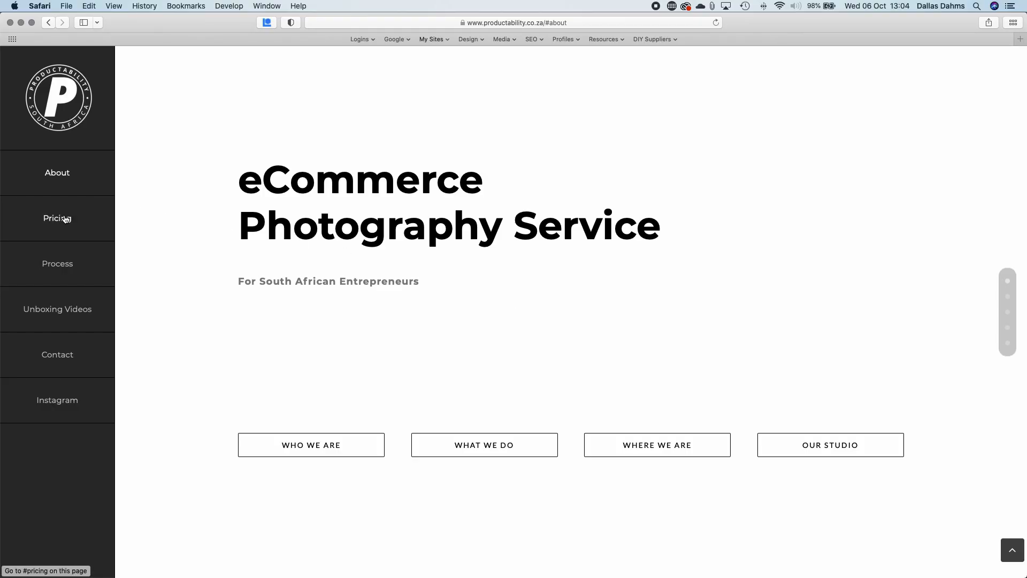
Step: In the Pricing section's cost calculator, estimate 20 easy single product shots with the 20% upfront payment discount and deep etching
{"action": "left_click", "coordinate": [64, 219]}
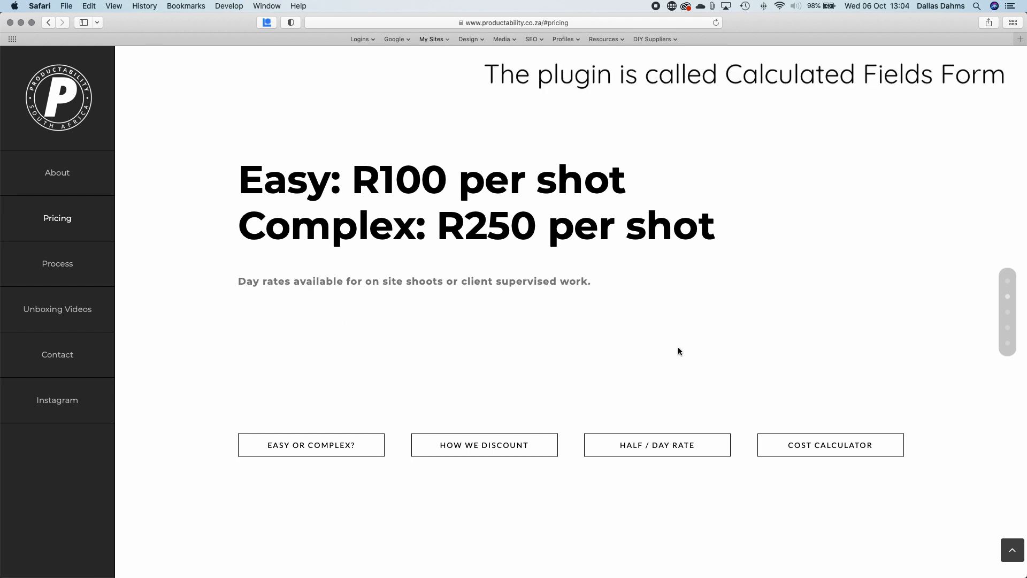
{"action": "left_click", "coordinate": [829, 447]}
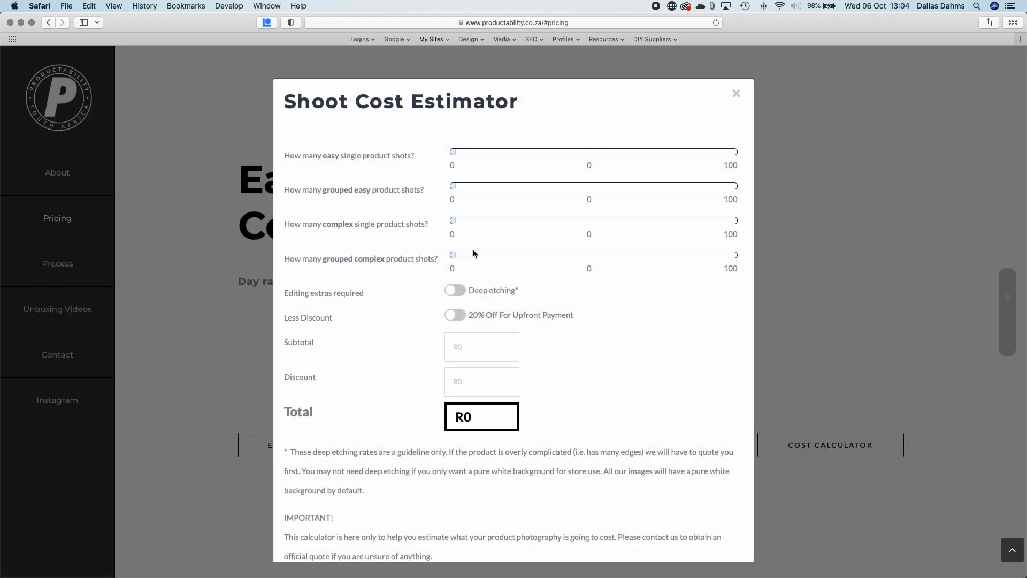
{"action": "left_click_drag", "start_coordinate": [456, 152], "coordinate": [514, 151]}
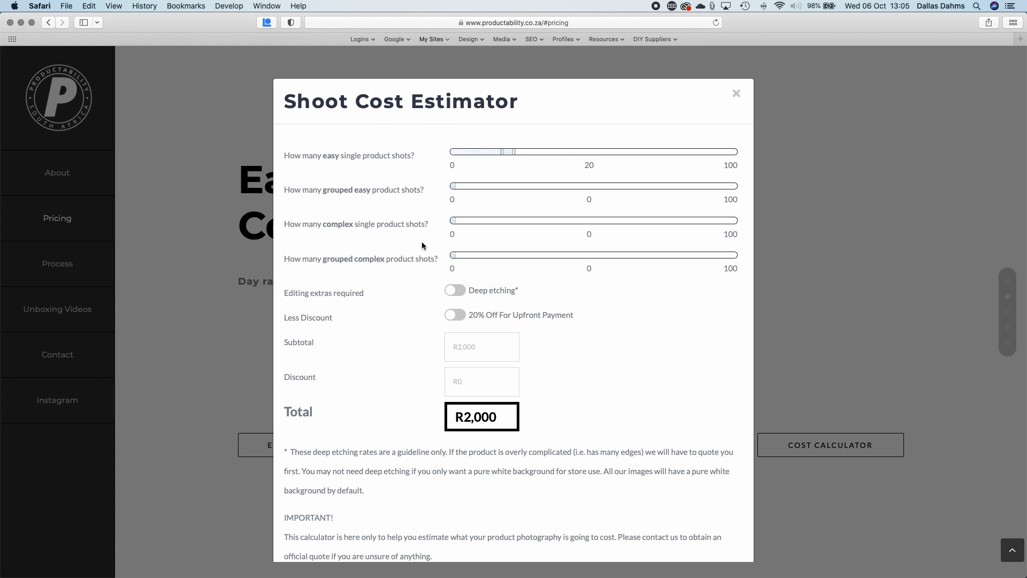
{"action": "left_click", "coordinate": [450, 318]}
{"action": "scroll", "coordinate": [573, 386], "scroll_direction": "down", "scroll_amount": 1}
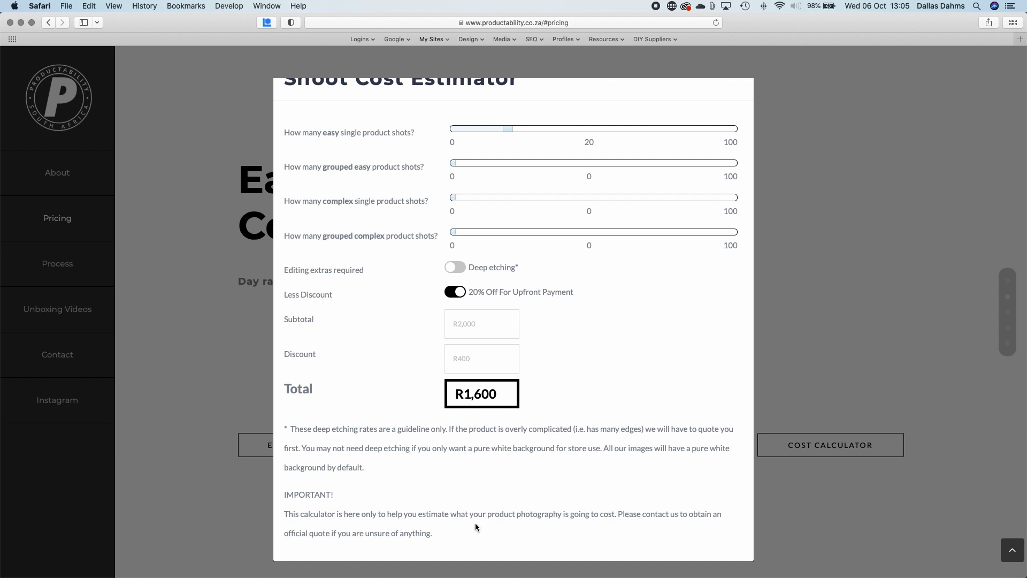
{"action": "scroll", "coordinate": [475, 522], "scroll_direction": "up", "scroll_amount": 1}
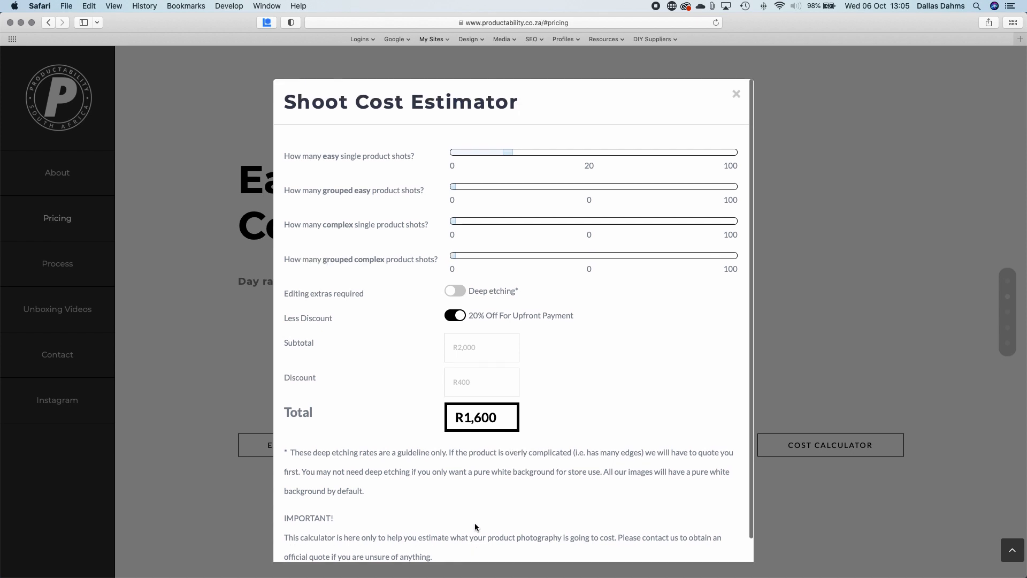
{"action": "left_click", "coordinate": [450, 292]}
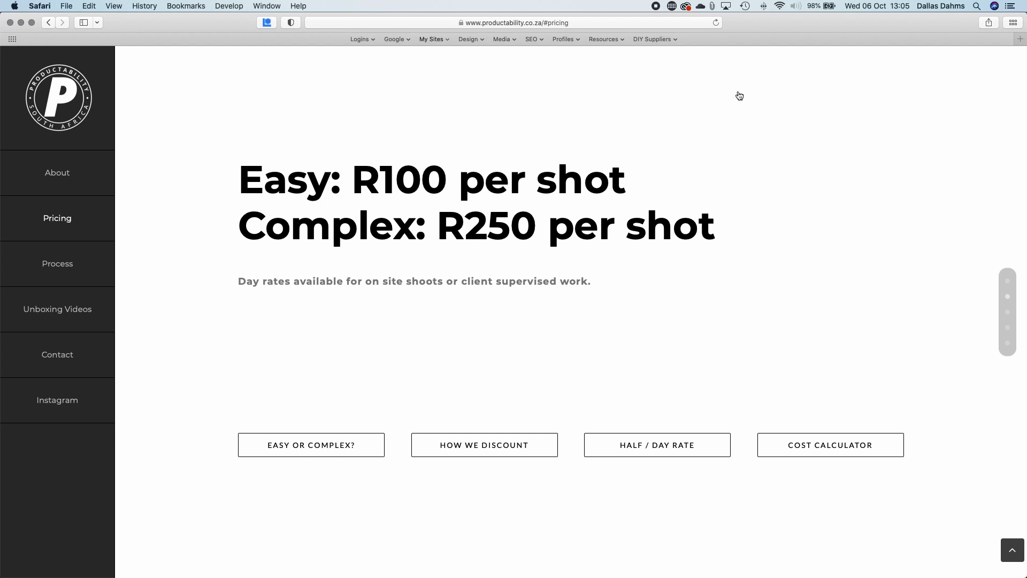
Step: Go to the site's Instagram section and look over the feed, including the lip gloss post
{"action": "left_click", "coordinate": [56, 401]}
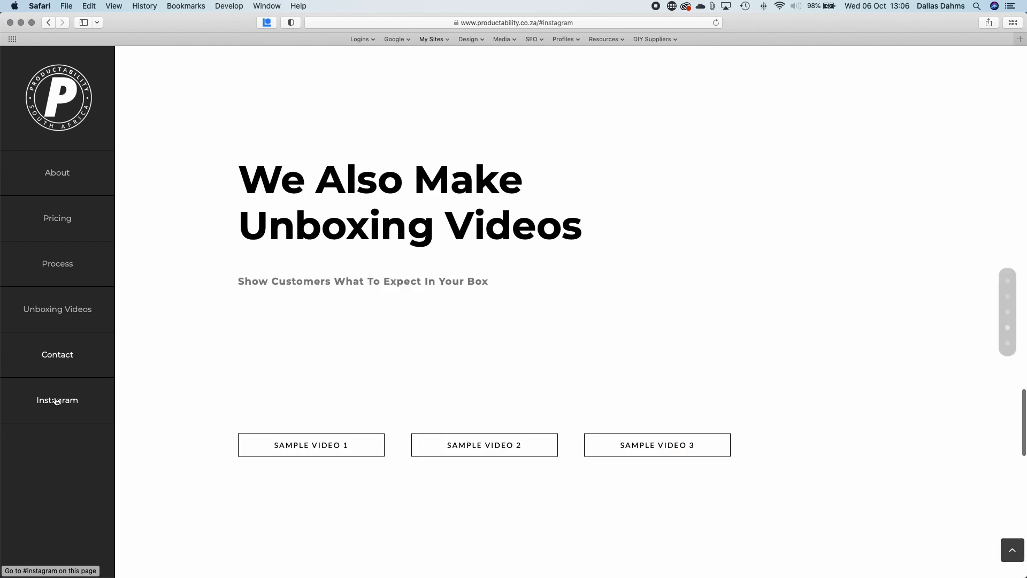
{"action": "left_click", "coordinate": [52, 407]}
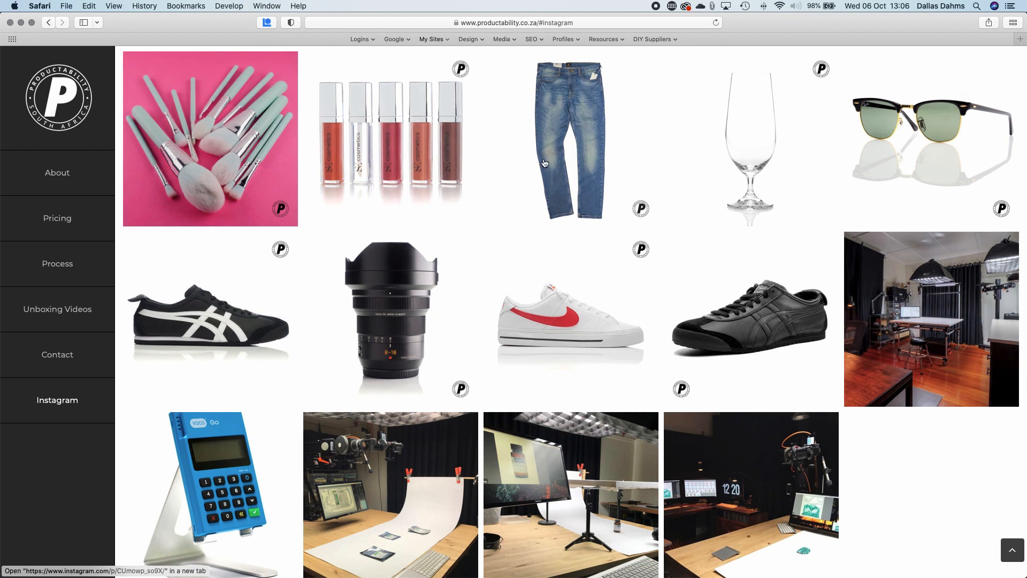
{"action": "left_click", "coordinate": [382, 156]}
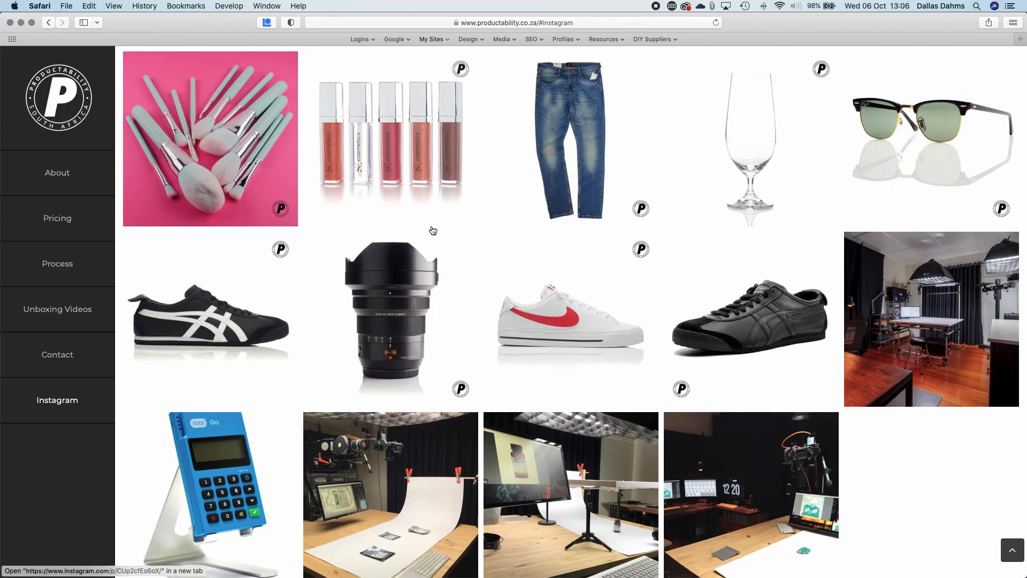
Step: Switch to the WordPress dashboard in Brave and open the Avada theme's global options
{"action": "key", "text": "ctrl+Right"}
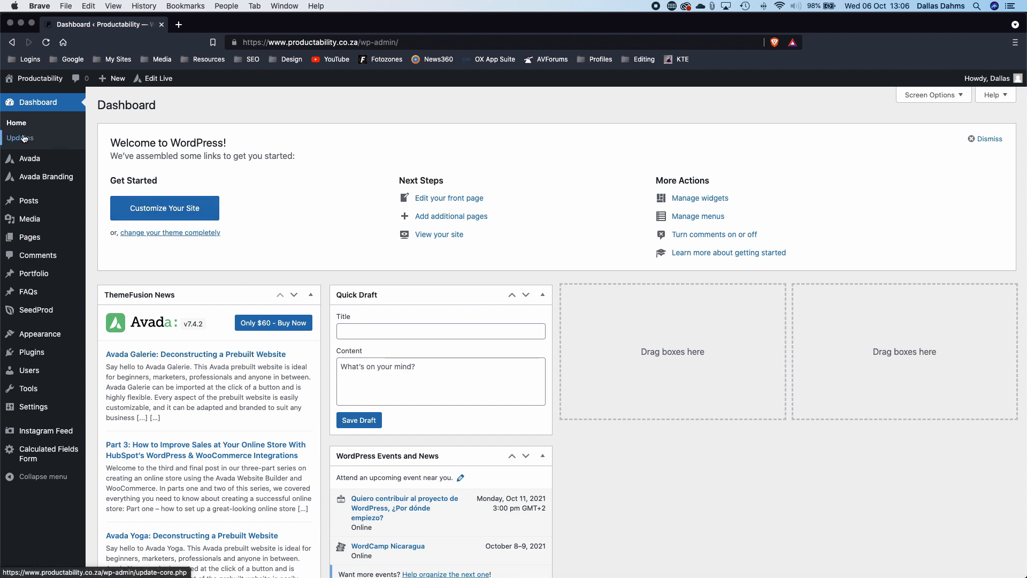
{"action": "mouse_move", "coordinate": [32, 159]}
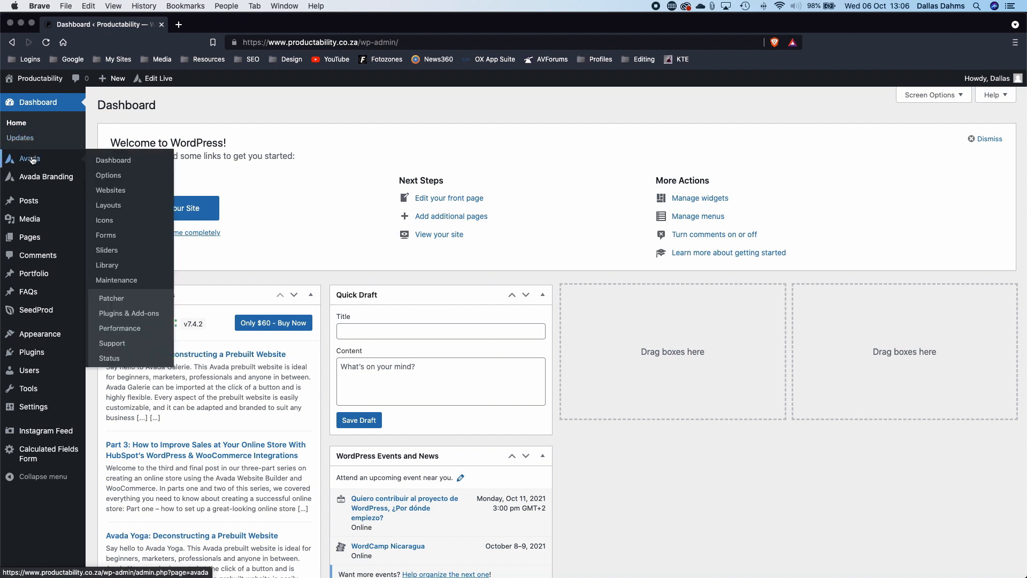
{"action": "left_click", "coordinate": [109, 176]}
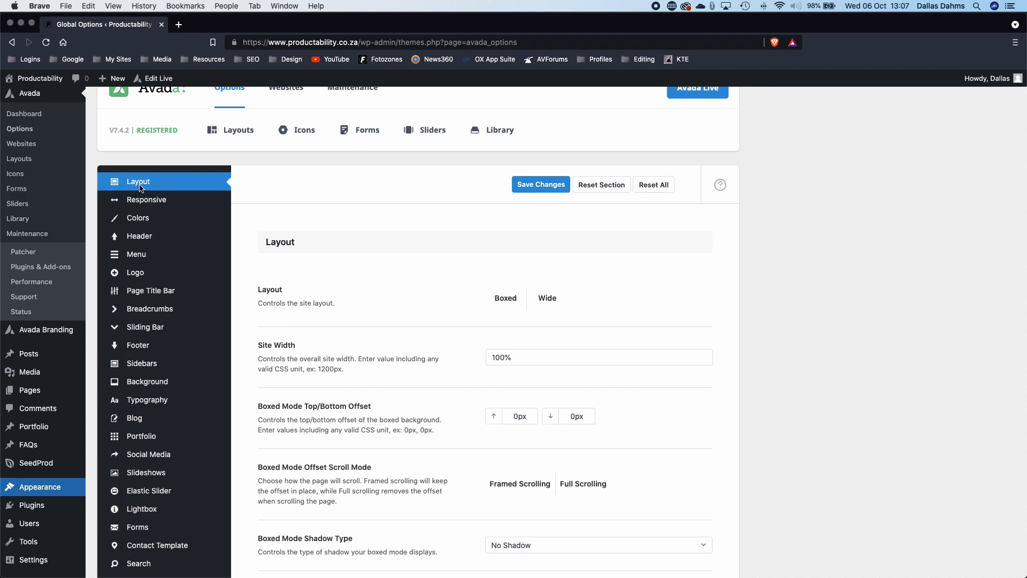
Step: Examine the Layout options, including site width, boxed mode, content padding and the single and dual sidebar layouts
{"action": "scroll", "coordinate": [395, 292], "scroll_direction": "down", "scroll_amount": 3}
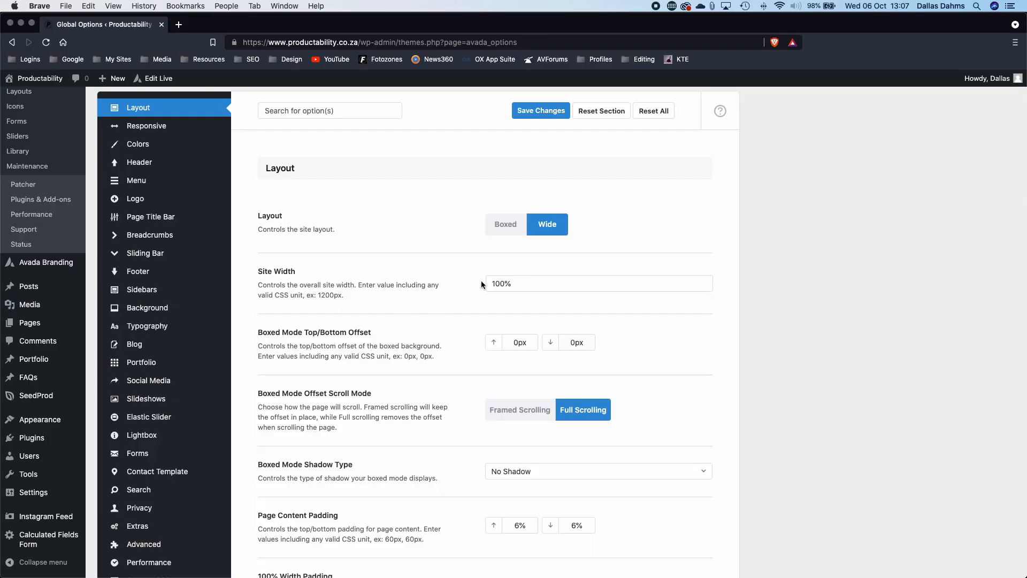
{"action": "left_click", "coordinate": [505, 289]}
{"action": "left_click", "coordinate": [448, 327]}
{"action": "scroll", "coordinate": [448, 327], "scroll_direction": "down", "scroll_amount": 1}
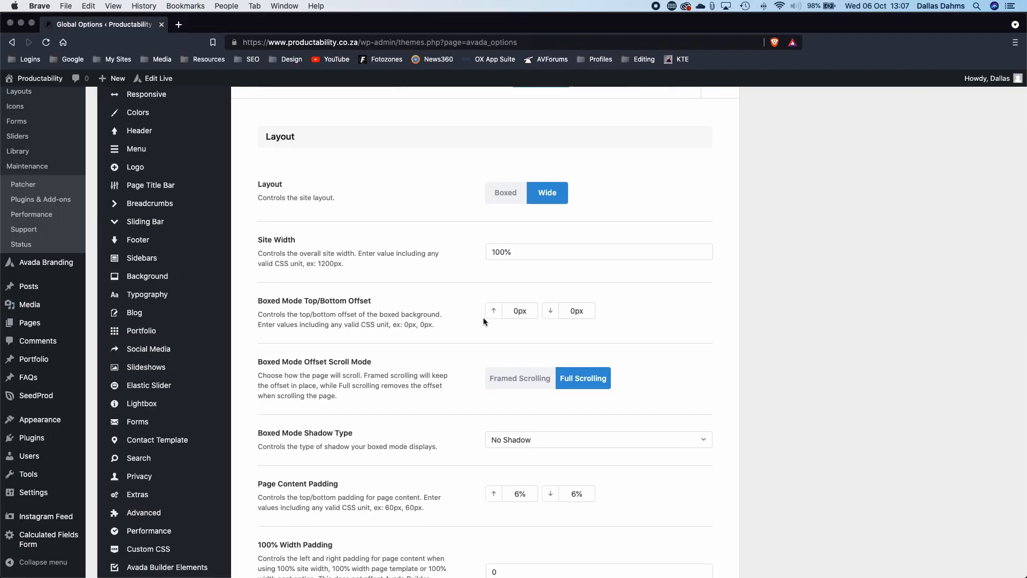
{"action": "scroll", "coordinate": [475, 331], "scroll_direction": "down", "scroll_amount": 2}
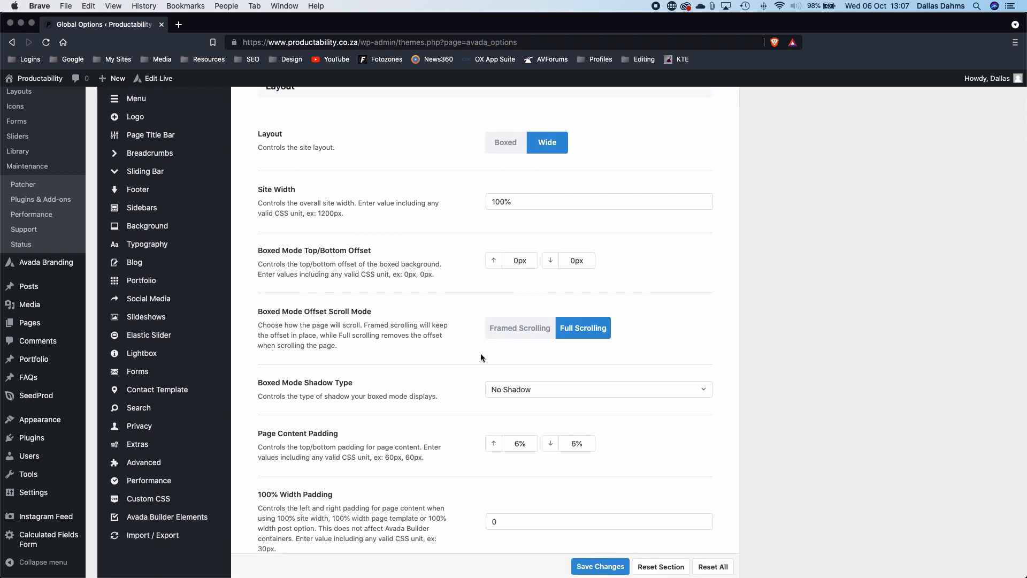
{"action": "scroll", "coordinate": [481, 353], "scroll_direction": "down", "scroll_amount": 10}
{"action": "scroll", "coordinate": [480, 352], "scroll_direction": "down", "scroll_amount": 5}
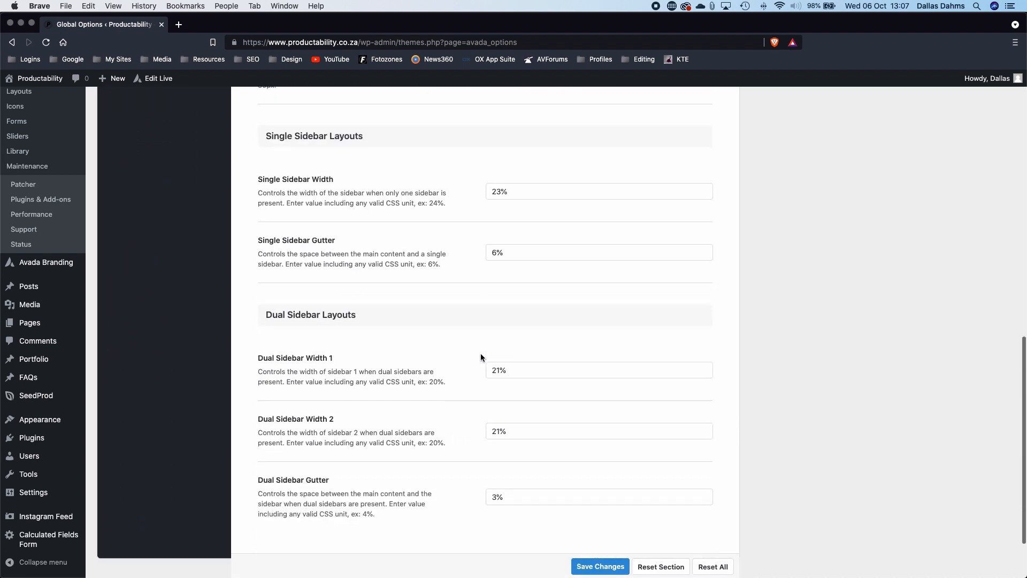
{"action": "scroll", "coordinate": [481, 353], "scroll_direction": "up", "scroll_amount": 15}
{"action": "scroll", "coordinate": [481, 357], "scroll_direction": "up", "scroll_amount": 3}
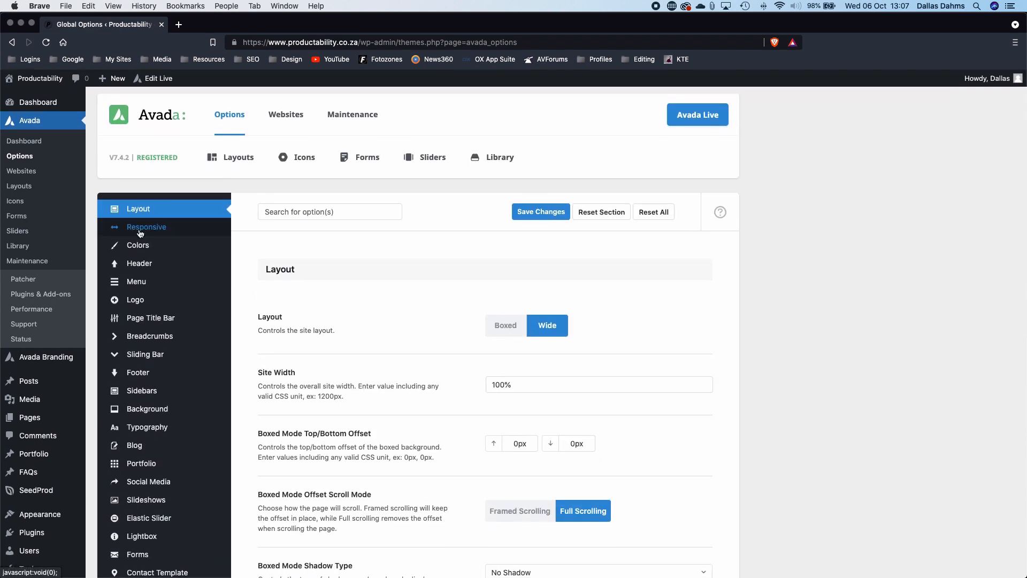
Step: Examine the Responsive options and the Header Content options, including the breakpoints and header position
{"action": "left_click", "coordinate": [140, 233]}
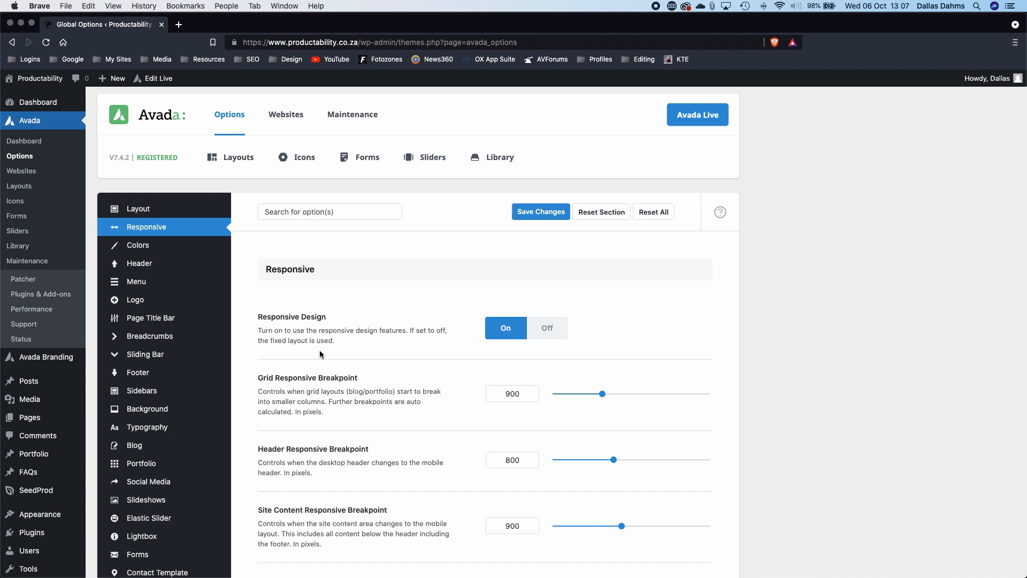
{"action": "mouse_move", "coordinate": [150, 267]}
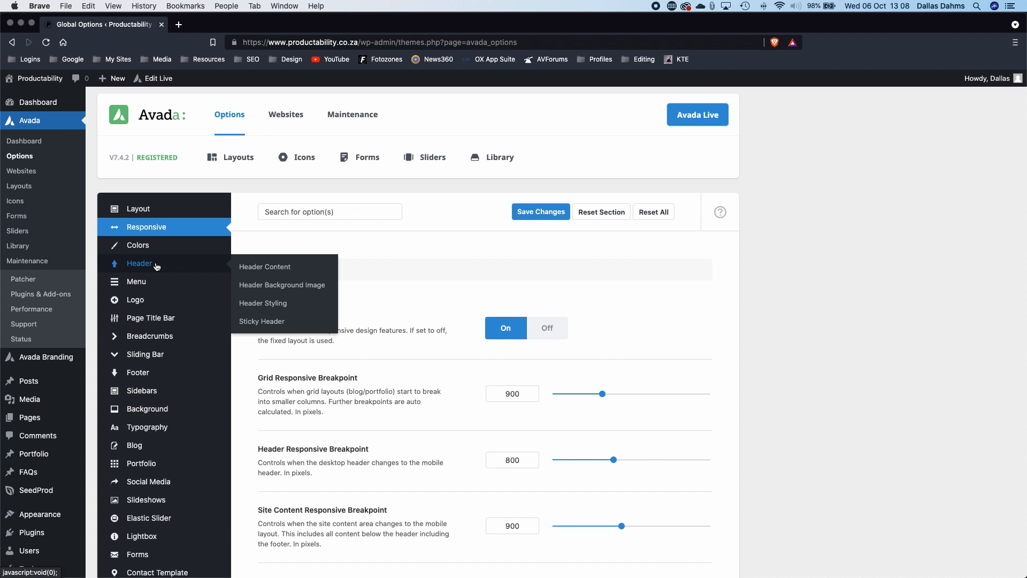
{"action": "left_click", "coordinate": [155, 265]}
{"action": "scroll", "coordinate": [539, 349], "scroll_direction": "down", "scroll_amount": 5}
{"action": "scroll", "coordinate": [539, 349], "scroll_direction": "down", "scroll_amount": 2}
{"action": "scroll", "coordinate": [539, 349], "scroll_direction": "up", "scroll_amount": 7}
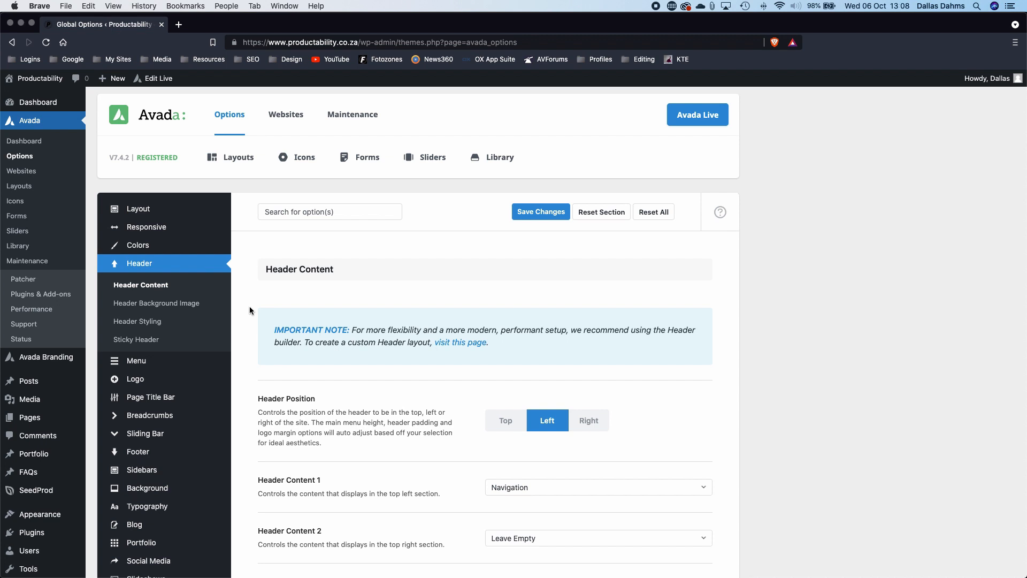
{"action": "mouse_move", "coordinate": [146, 364]}
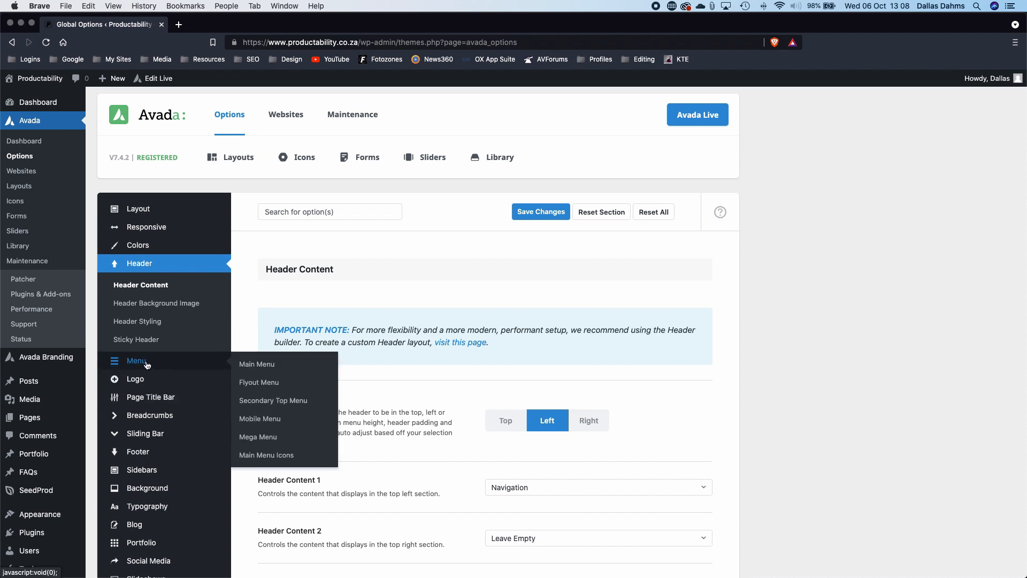
{"action": "scroll", "coordinate": [147, 364], "scroll_direction": "down", "scroll_amount": 5}
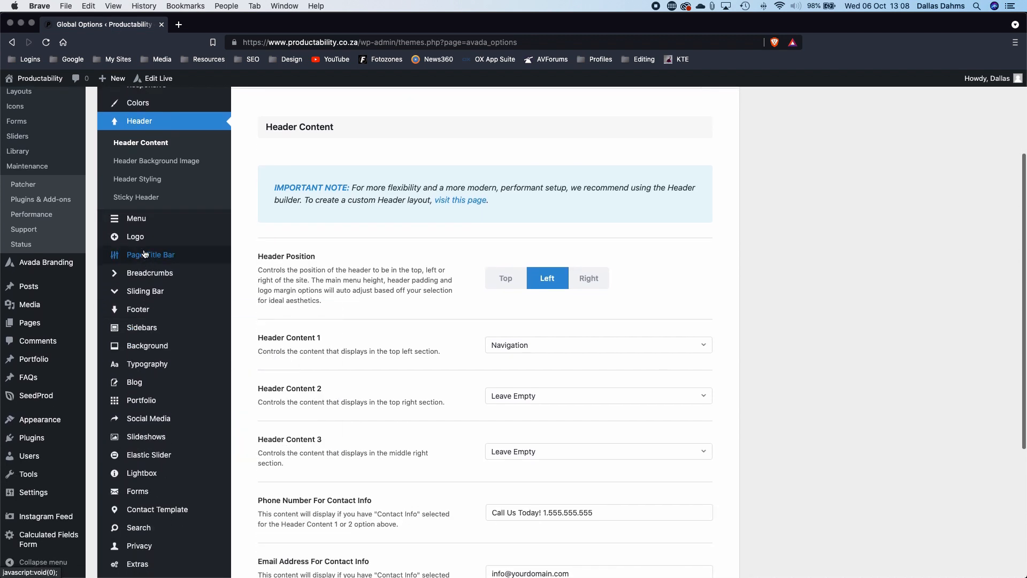
{"action": "mouse_move", "coordinate": [143, 234]}
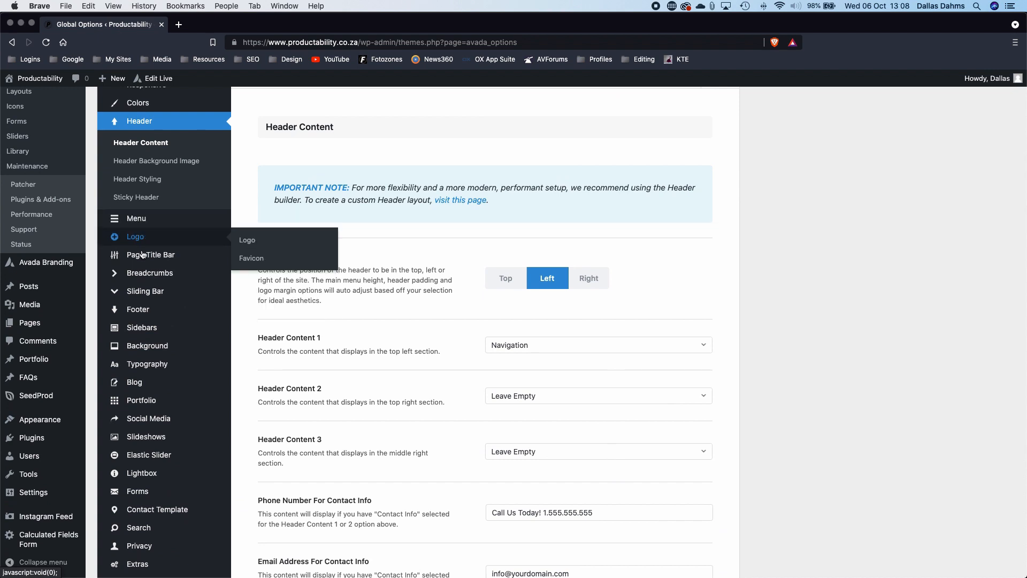
{"action": "mouse_move", "coordinate": [143, 382]}
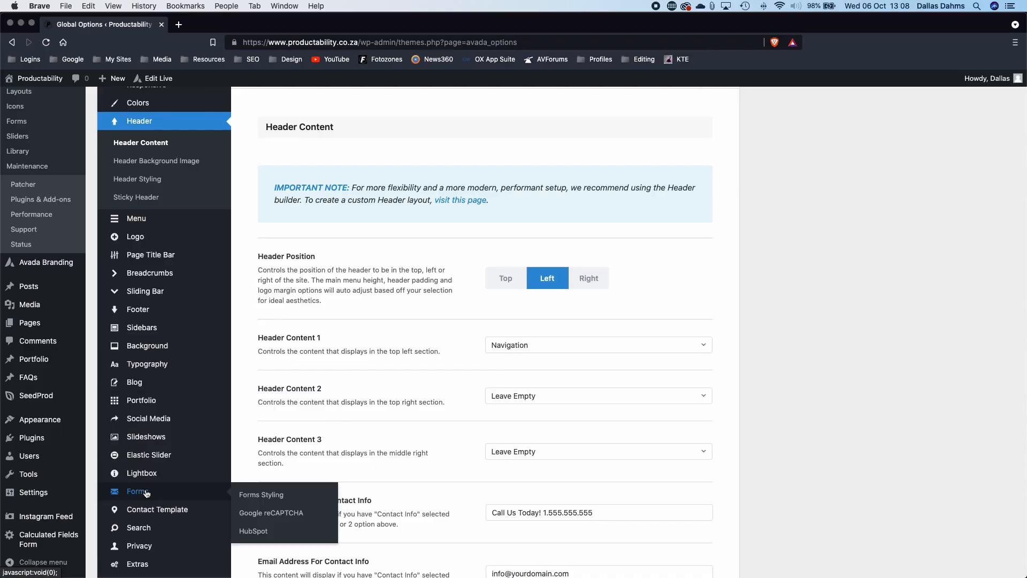
Step: Look over the remaining categories of the Avada global options, down to Custom CSS, Avada Builder Elements and Import / Export
{"action": "scroll", "coordinate": [146, 491], "scroll_direction": "down", "scroll_amount": 5}
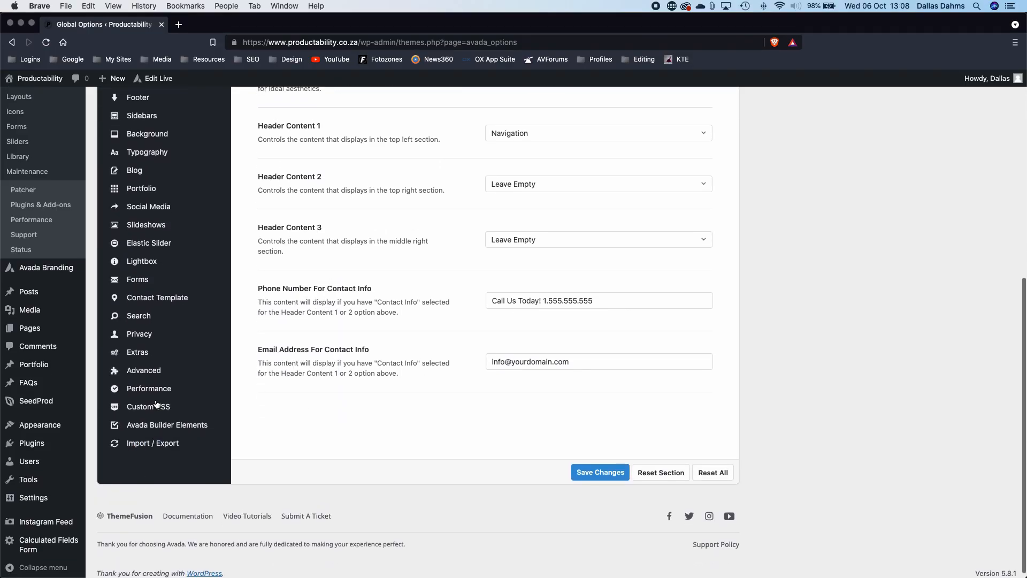
{"action": "scroll", "coordinate": [150, 428], "scroll_direction": "up", "scroll_amount": 5}
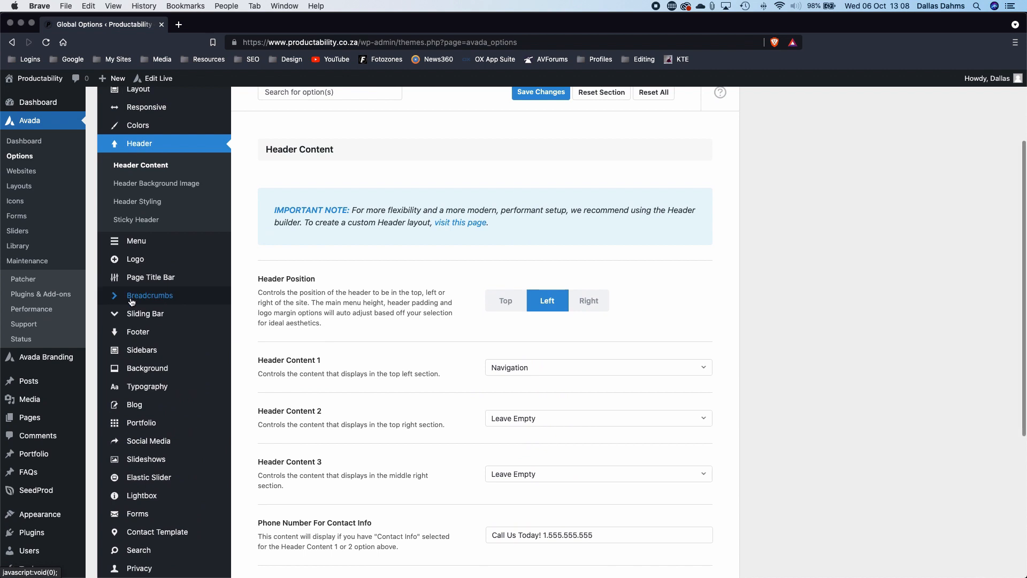
{"action": "mouse_move", "coordinate": [153, 343]}
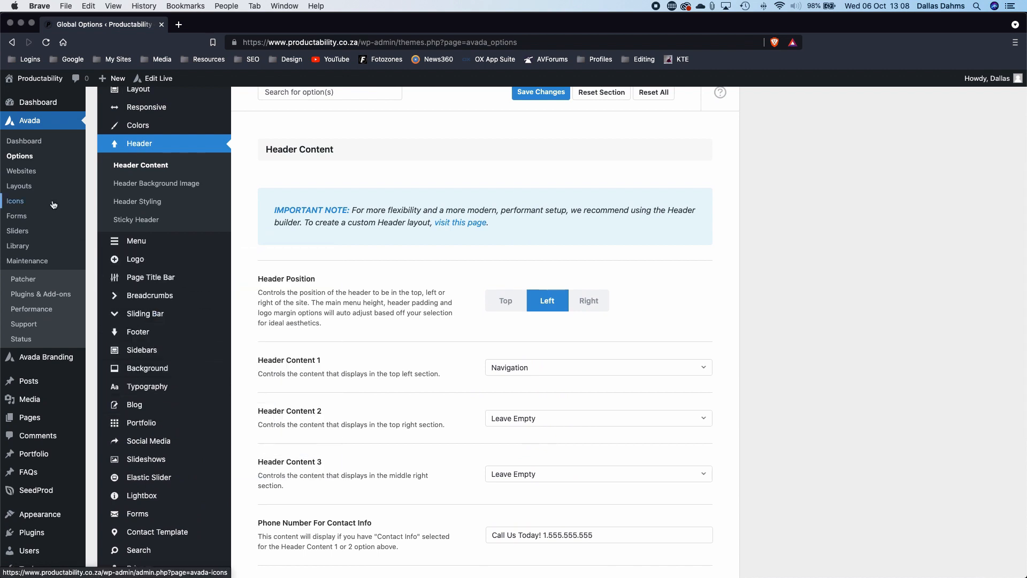
{"action": "scroll", "coordinate": [54, 204], "scroll_direction": "up", "scroll_amount": 5}
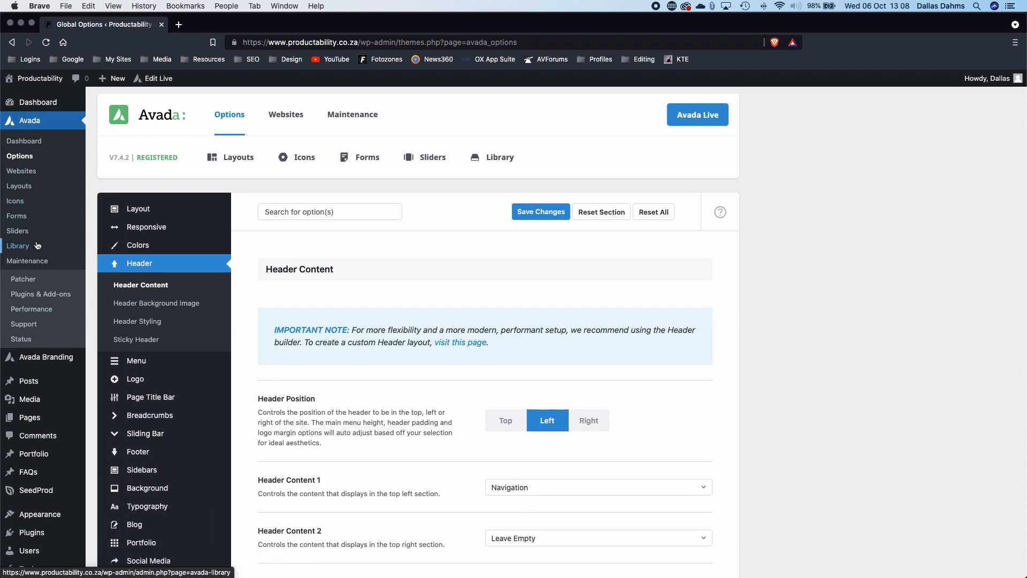
Step: Open the front page, Product Photography & Videos | South Africa, for editing from the list of pages
{"action": "left_click", "coordinate": [31, 418]}
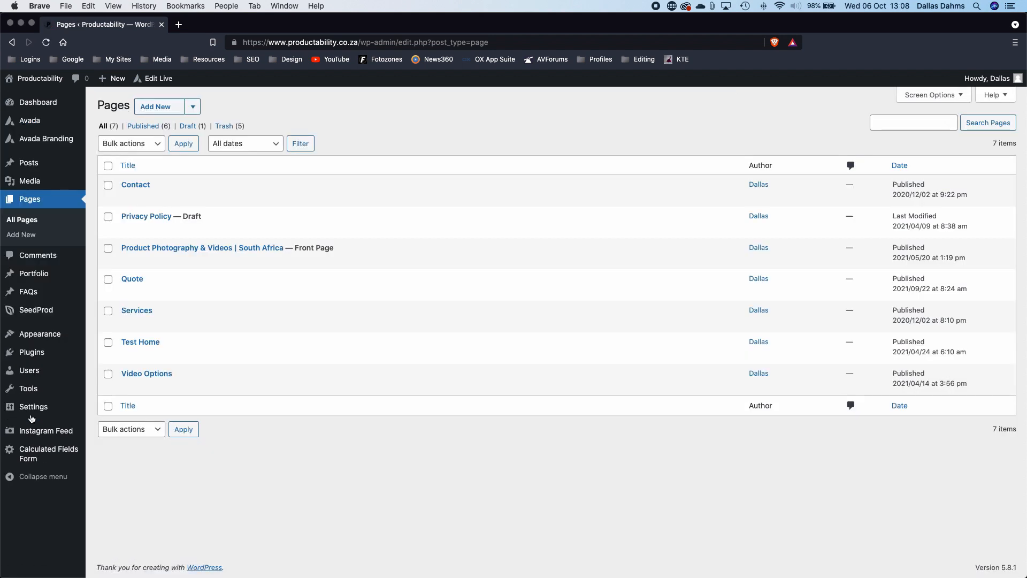
{"action": "left_click", "coordinate": [179, 250]}
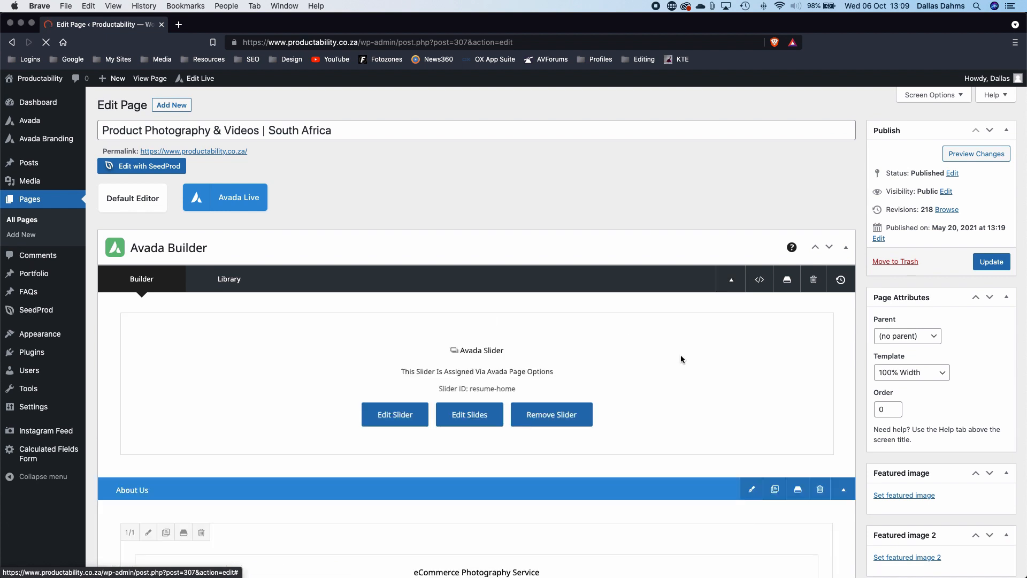
{"action": "scroll", "coordinate": [704, 371], "scroll_direction": "down", "scroll_amount": 3}
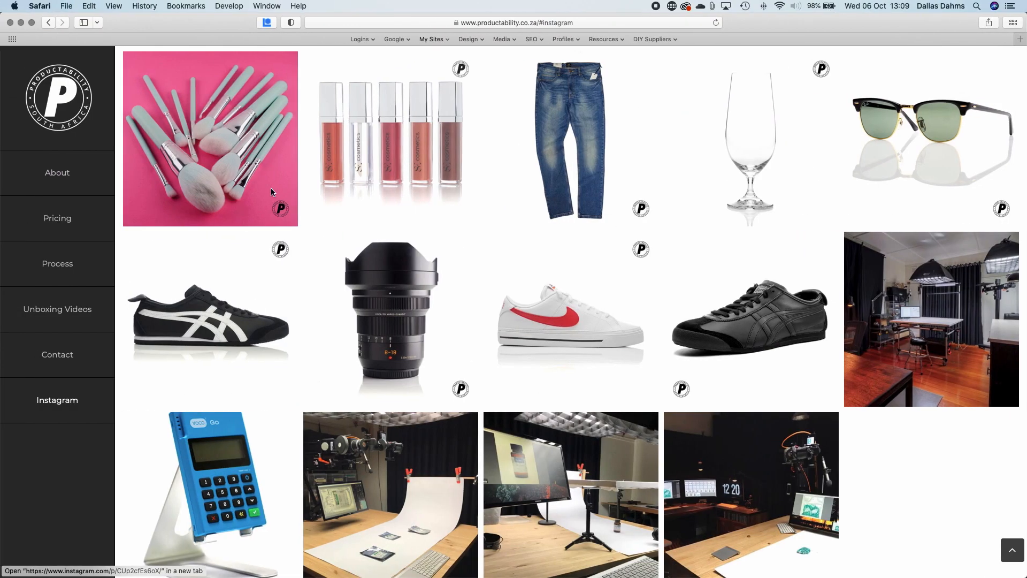
Step: Switch to the live site in Safari and go back up to the sunglasses image at the start of the page
{"action": "scroll", "coordinate": [271, 188], "scroll_direction": "up", "scroll_amount": 2}
{"action": "scroll", "coordinate": [271, 190], "scroll_direction": "up", "scroll_amount": 3}
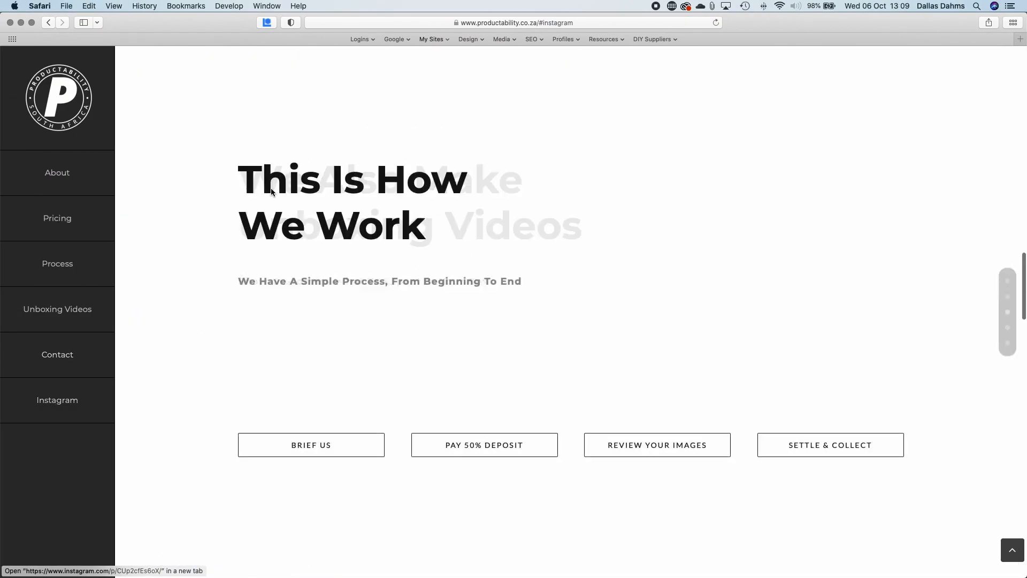
{"action": "scroll", "coordinate": [271, 190], "scroll_direction": "up", "scroll_amount": 2}
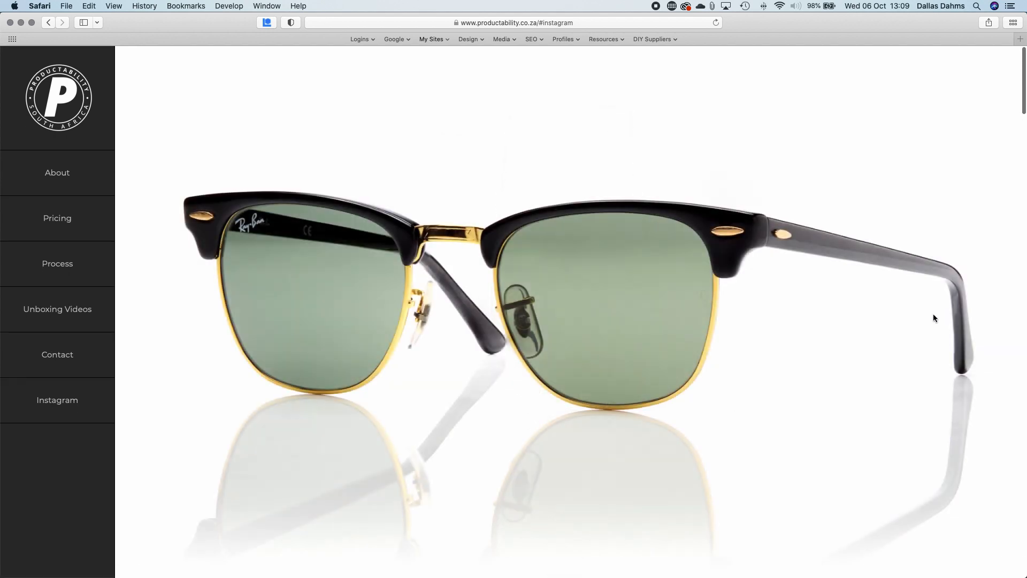
Step: Switch back to the page editor in Brave, examine the About Us container's columns and buttons, and collapse the container
{"action": "key", "text": "ctrl+Right"}
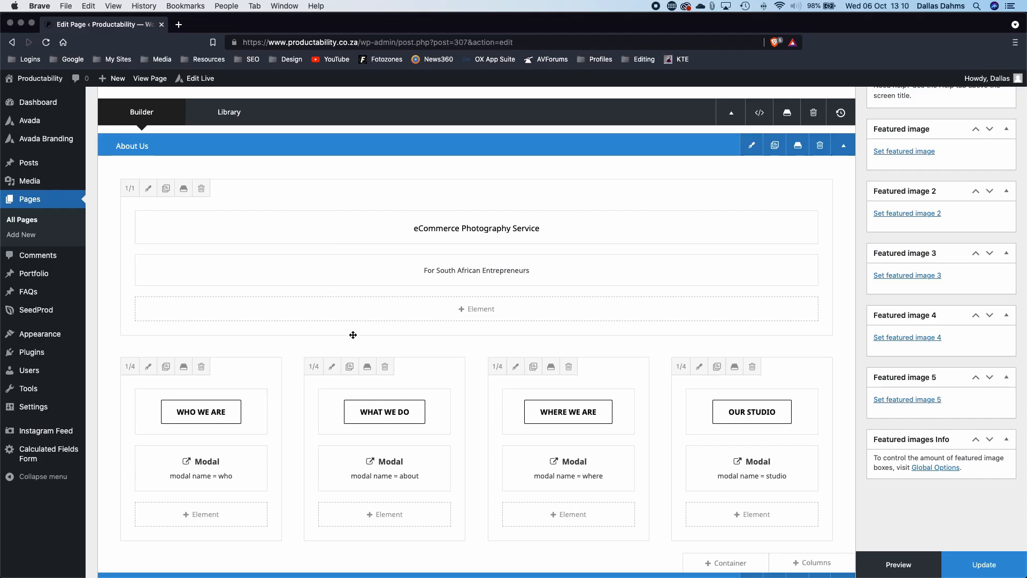
{"action": "scroll", "coordinate": [352, 334], "scroll_direction": "down", "scroll_amount": 2}
{"action": "scroll", "coordinate": [353, 335], "scroll_direction": "up", "scroll_amount": 3}
{"action": "scroll", "coordinate": [353, 334], "scroll_direction": "down", "scroll_amount": 1}
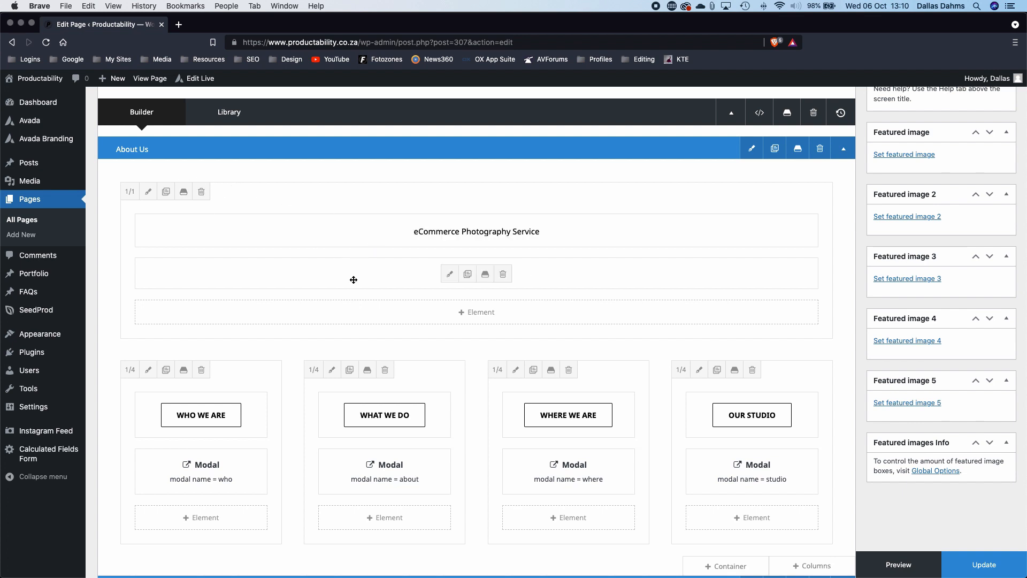
{"action": "left_click", "coordinate": [845, 153]}
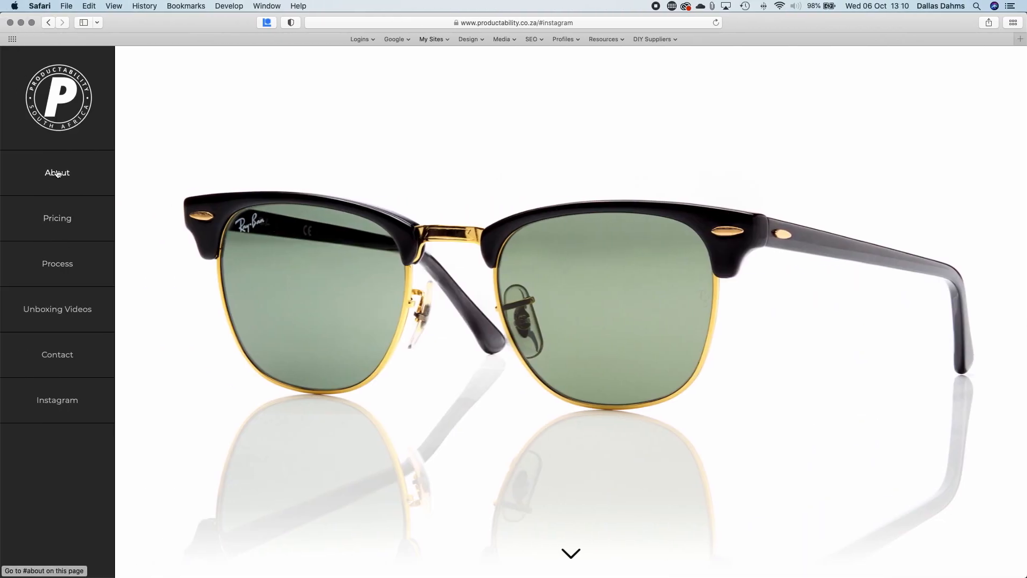
Step: Go to the live site's About section in Safari, and expand the About Us container in the Brave page editor to compare them
{"action": "left_click", "coordinate": [57, 173]}
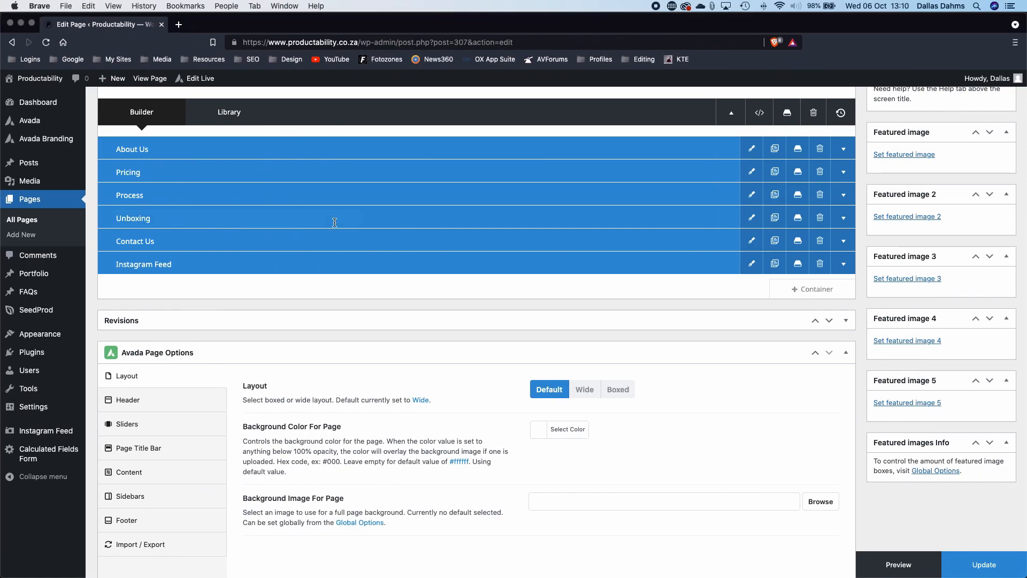
{"action": "left_click", "coordinate": [844, 149]}
{"action": "scroll", "coordinate": [575, 315], "scroll_direction": "down", "scroll_amount": 3}
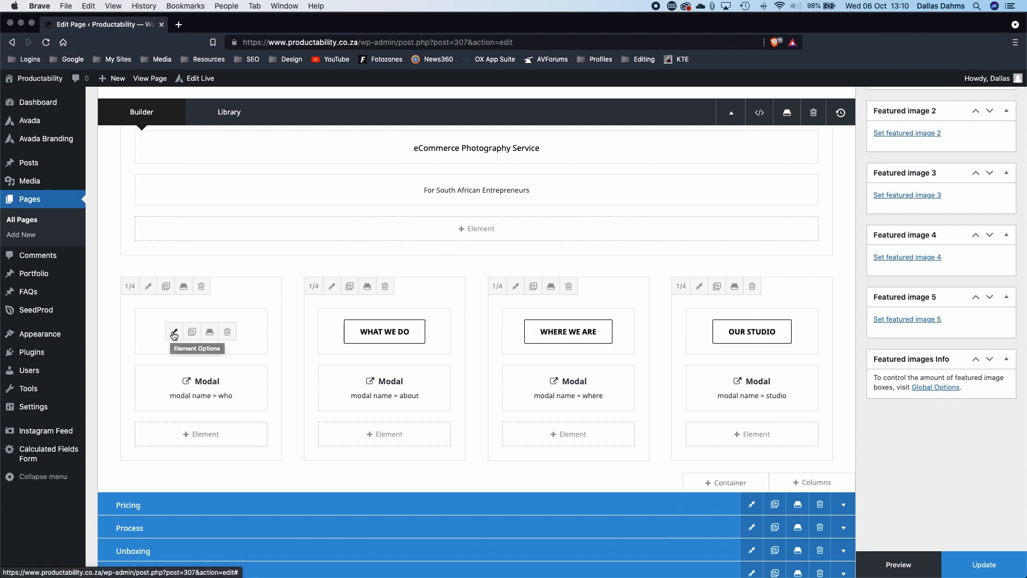
Step: Examine the Who We Are button's general and design options, including its modal window anchor, and close them without saving
{"action": "left_click", "coordinate": [174, 333]}
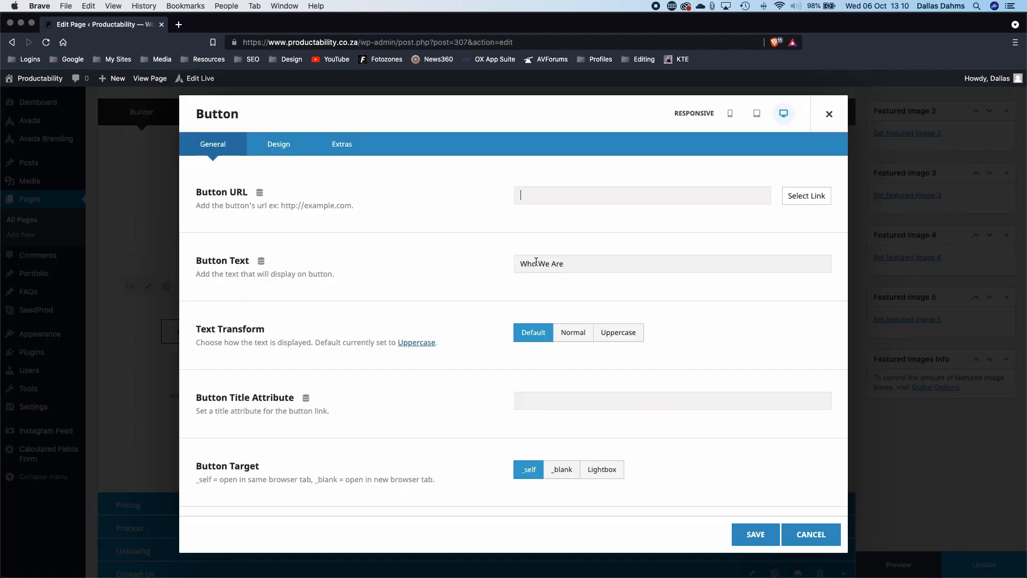
{"action": "scroll", "coordinate": [412, 319], "scroll_direction": "down", "scroll_amount": 8}
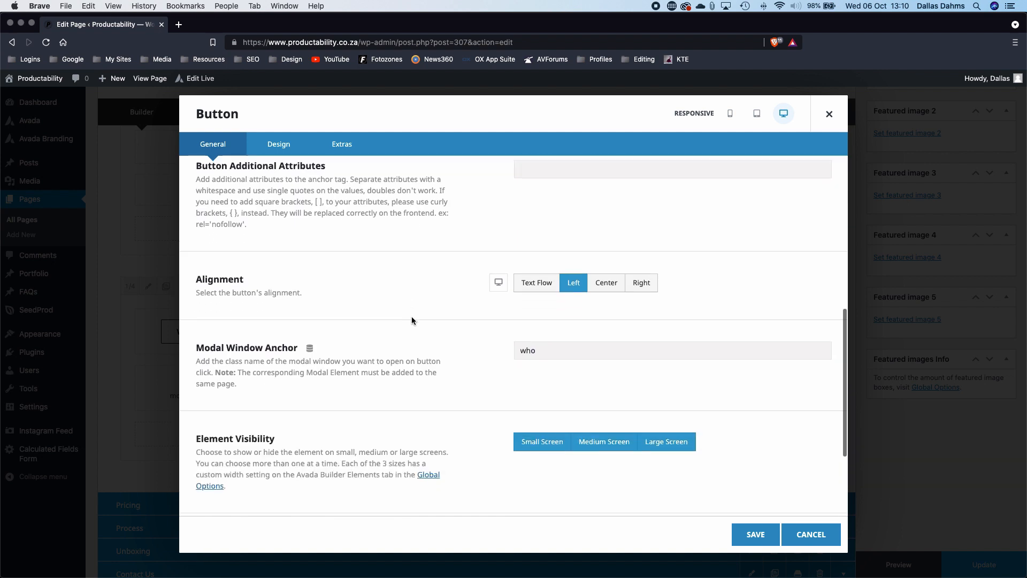
{"action": "scroll", "coordinate": [412, 320], "scroll_direction": "down", "scroll_amount": 3}
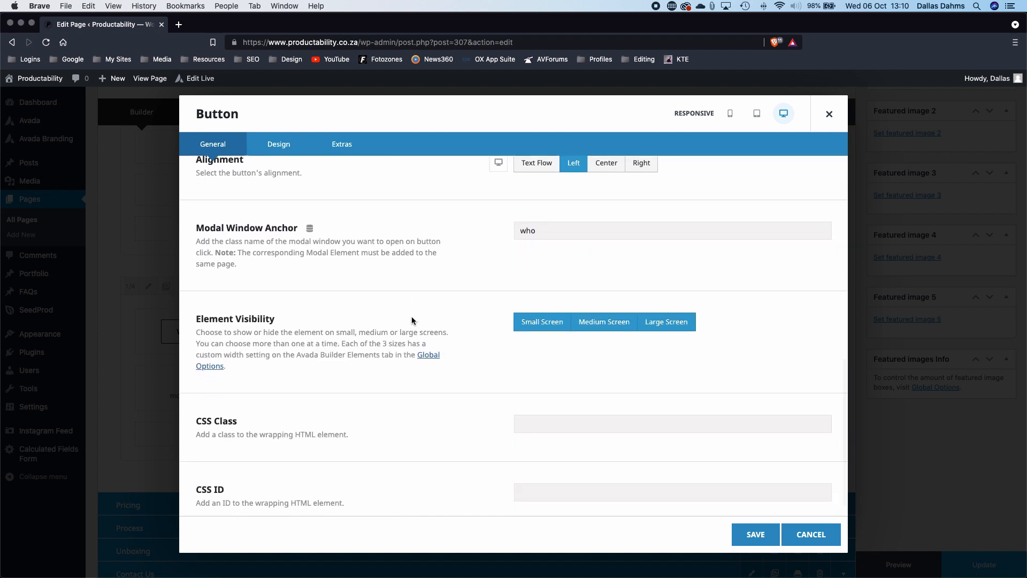
{"action": "scroll", "coordinate": [411, 320], "scroll_direction": "up", "scroll_amount": 4}
{"action": "scroll", "coordinate": [411, 317], "scroll_direction": "up", "scroll_amount": 5}
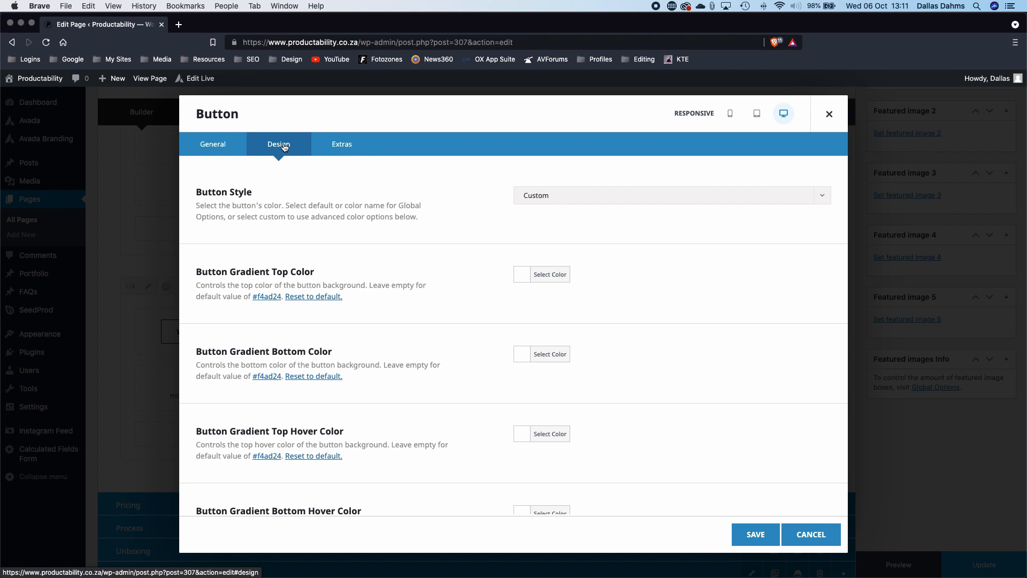
{"action": "left_click", "coordinate": [829, 116]}
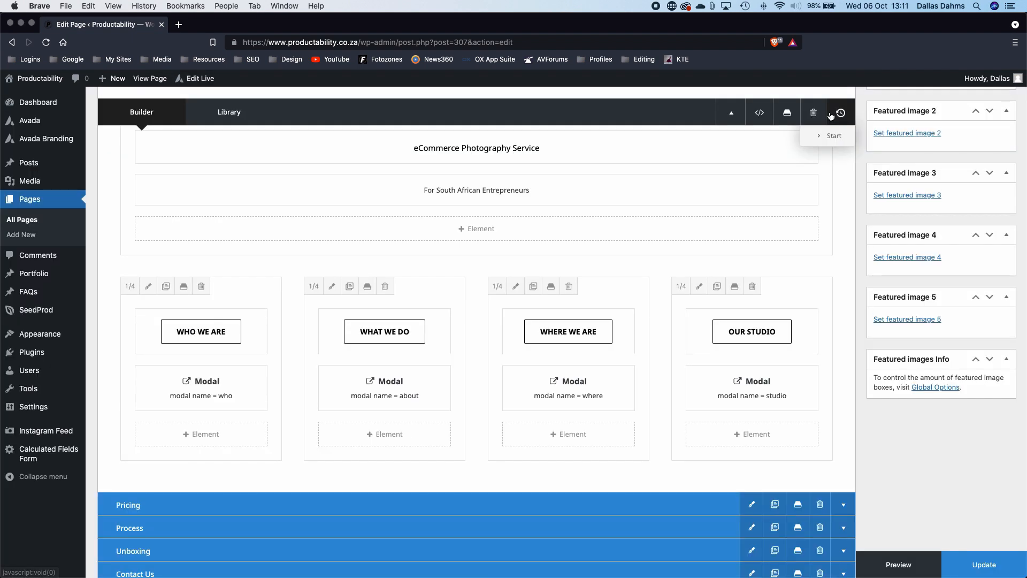
Step: Look over the page's remaining containers, from Pricing to Instagram Feed, and the Avada Page Options, and return to the page title
{"action": "scroll", "coordinate": [473, 357], "scroll_direction": "down", "scroll_amount": 3}
{"action": "scroll", "coordinate": [474, 358], "scroll_direction": "down", "scroll_amount": 3}
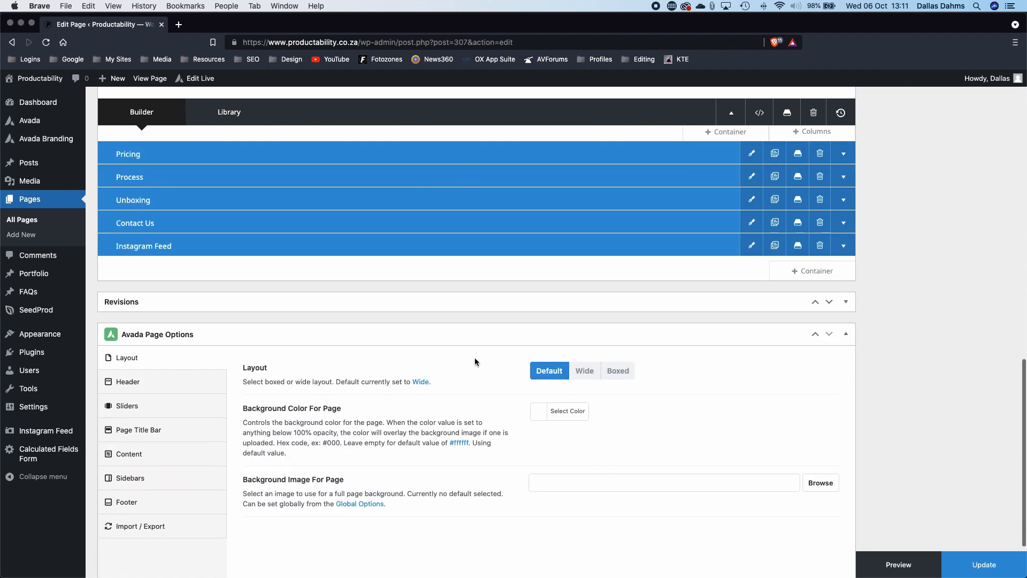
{"action": "scroll", "coordinate": [474, 359], "scroll_direction": "up", "scroll_amount": 15}
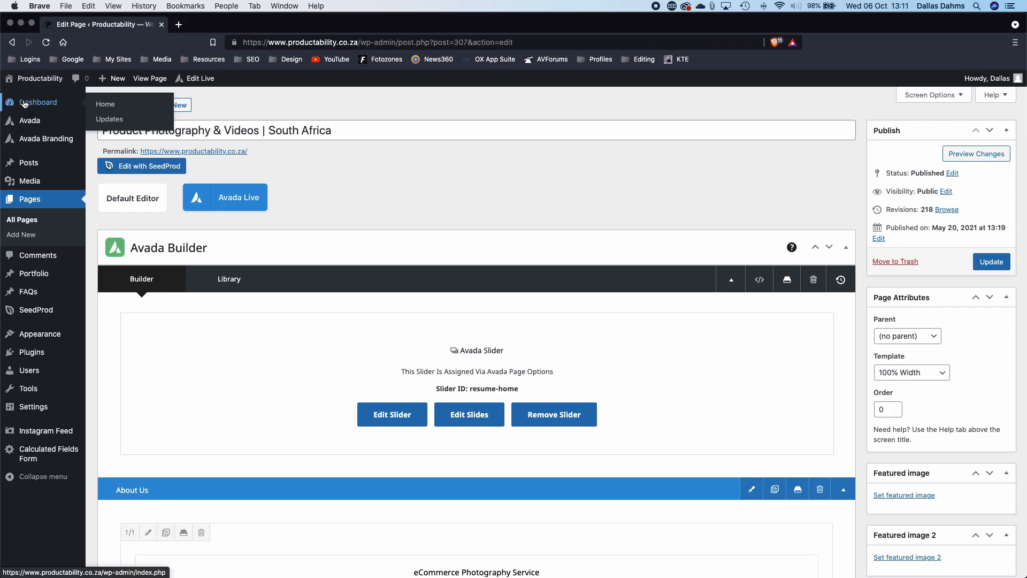
Step: Open the Avada dashboard and look over its resources, integrations and website registration sections
{"action": "mouse_move", "coordinate": [25, 122]}
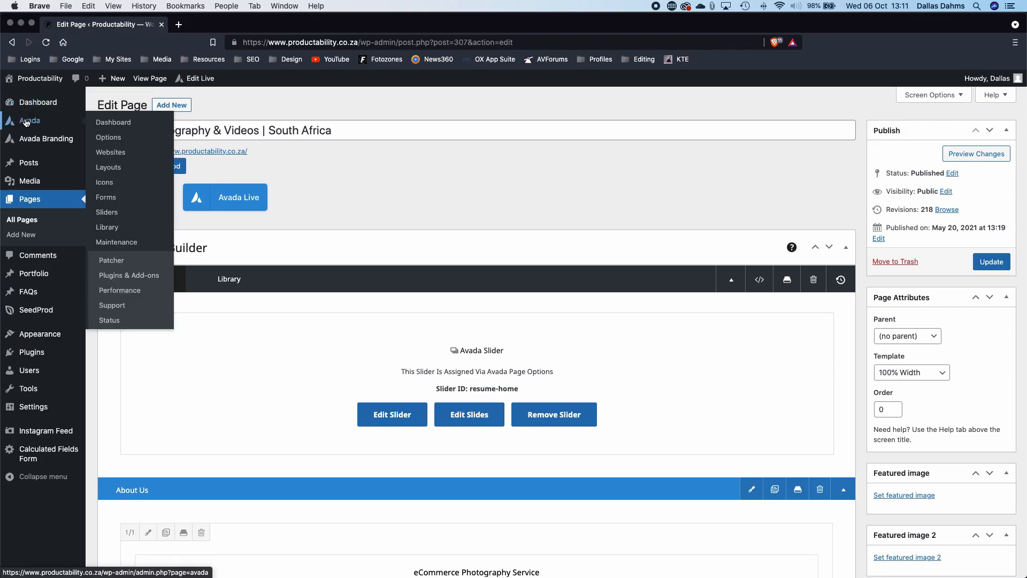
{"action": "left_click", "coordinate": [113, 124]}
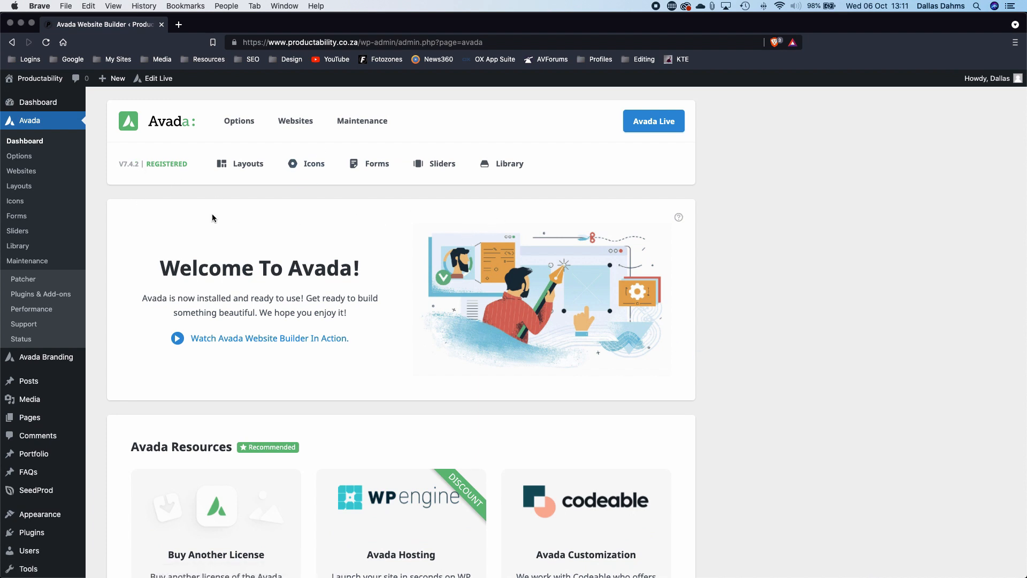
{"action": "scroll", "coordinate": [493, 406], "scroll_direction": "down", "scroll_amount": 5}
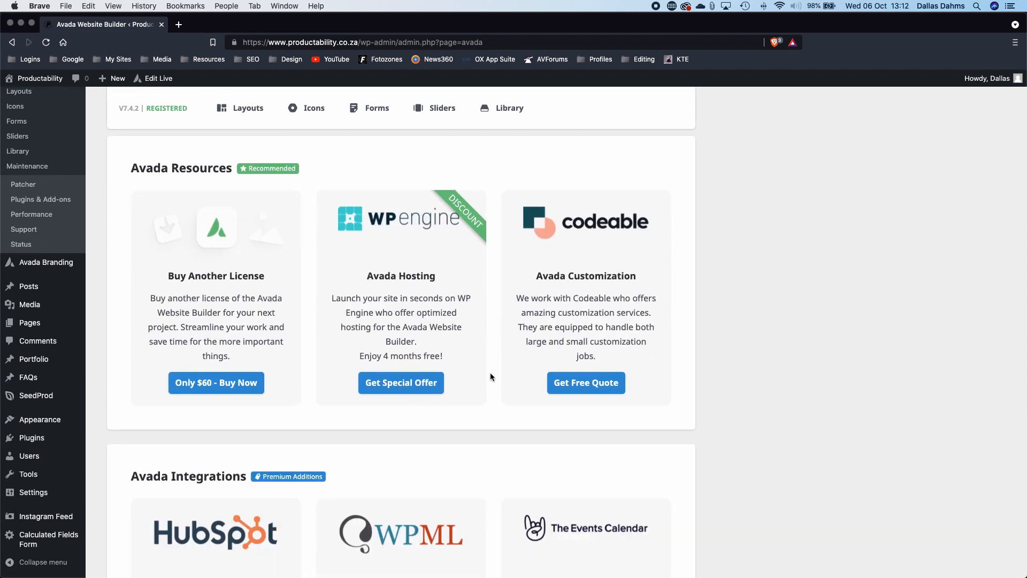
{"action": "scroll", "coordinate": [490, 377], "scroll_direction": "down", "scroll_amount": 4}
{"action": "scroll", "coordinate": [491, 376], "scroll_direction": "down", "scroll_amount": 4}
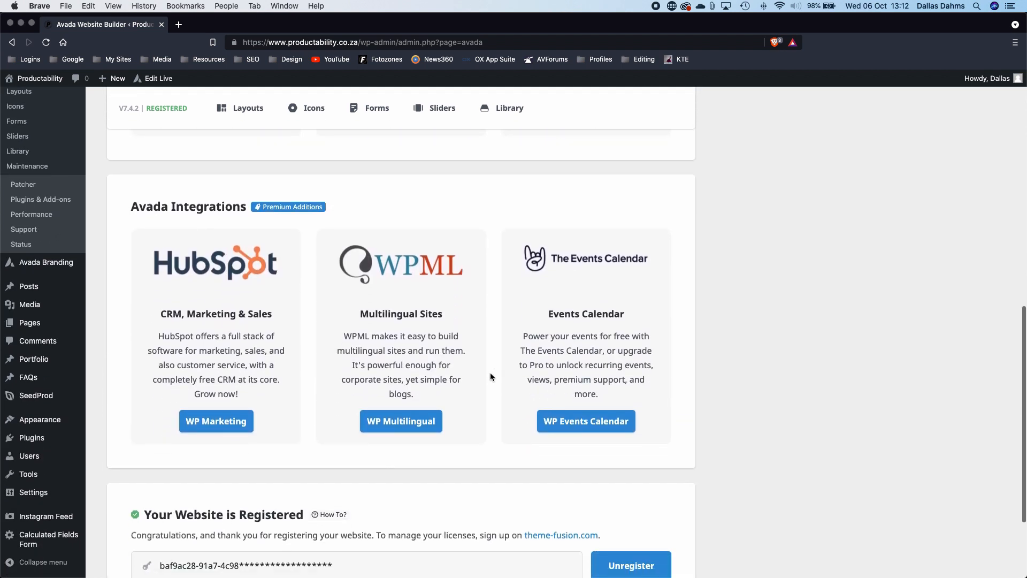
{"action": "scroll", "coordinate": [491, 376], "scroll_direction": "up", "scroll_amount": 10}
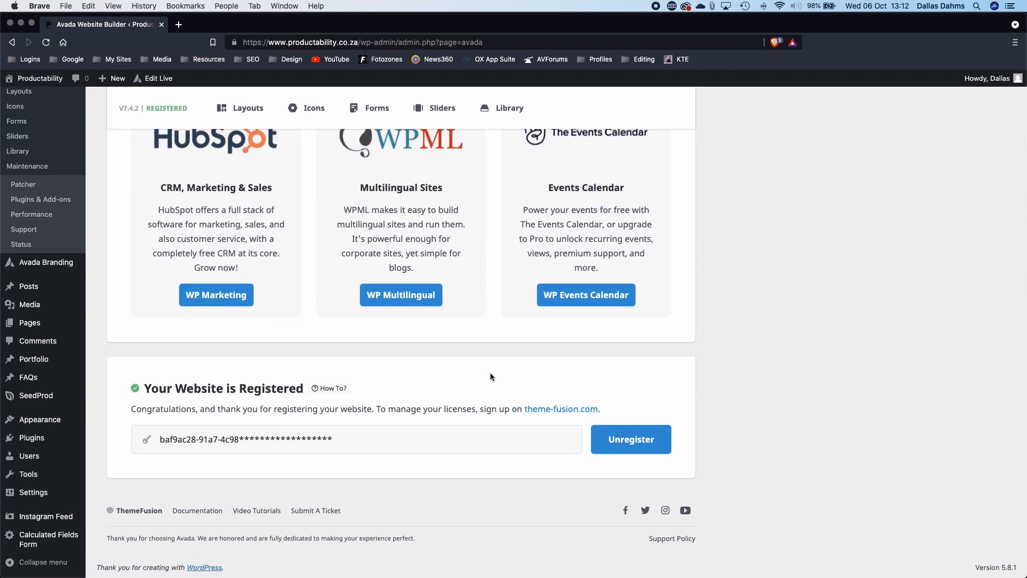
{"action": "scroll", "coordinate": [489, 372], "scroll_direction": "up", "scroll_amount": 3}
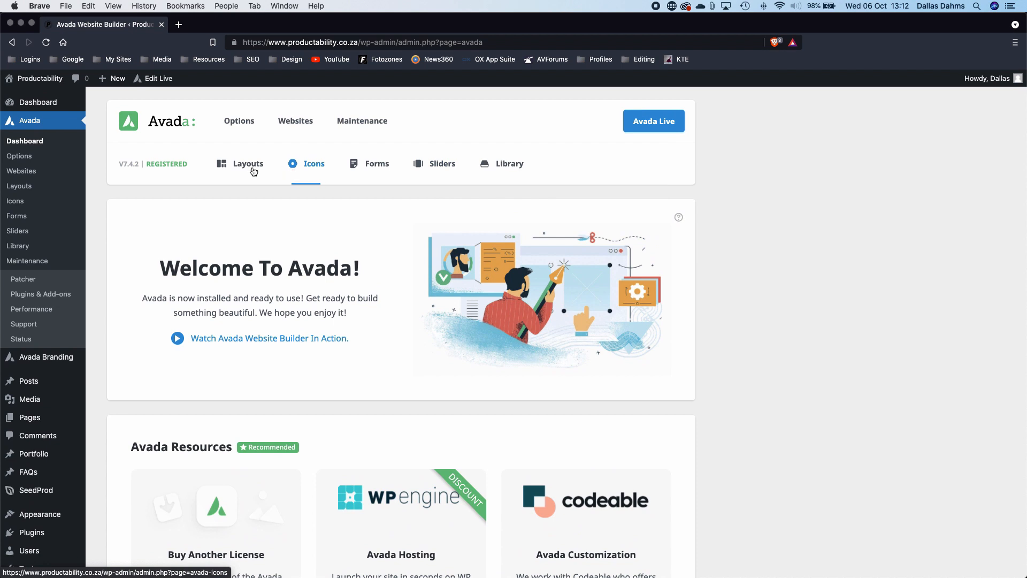
Step: Filter Avada's prebuilt websites by the One Page category and open the preview of the Resume site
{"action": "left_click", "coordinate": [296, 125]}
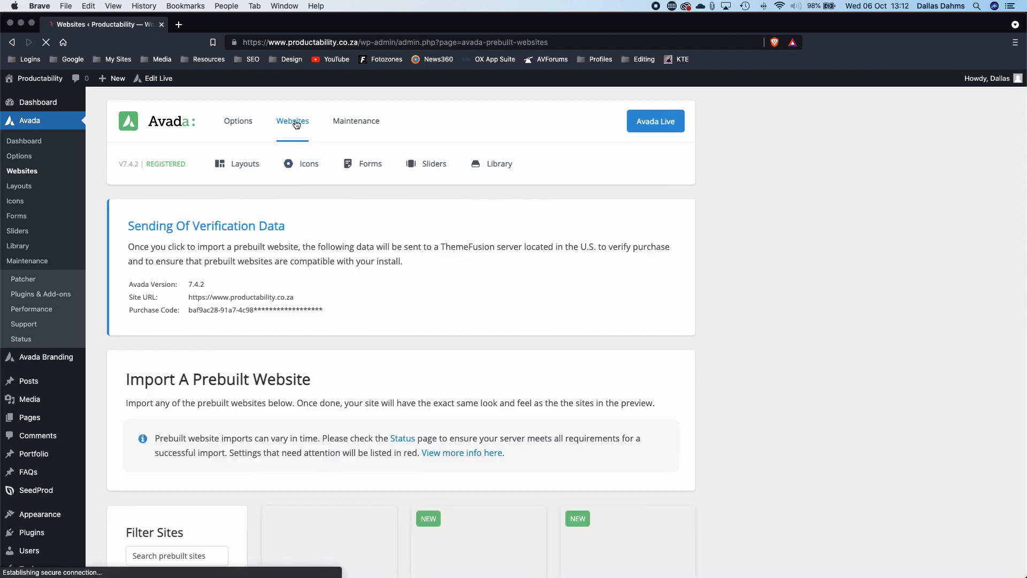
{"action": "scroll", "coordinate": [605, 341], "scroll_direction": "down", "scroll_amount": 5}
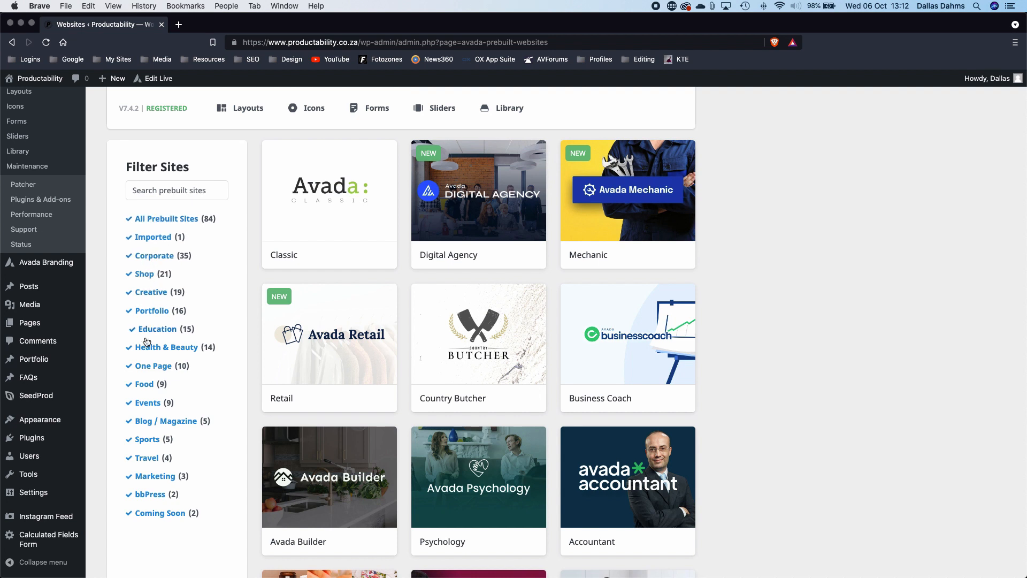
{"action": "left_click", "coordinate": [152, 366]}
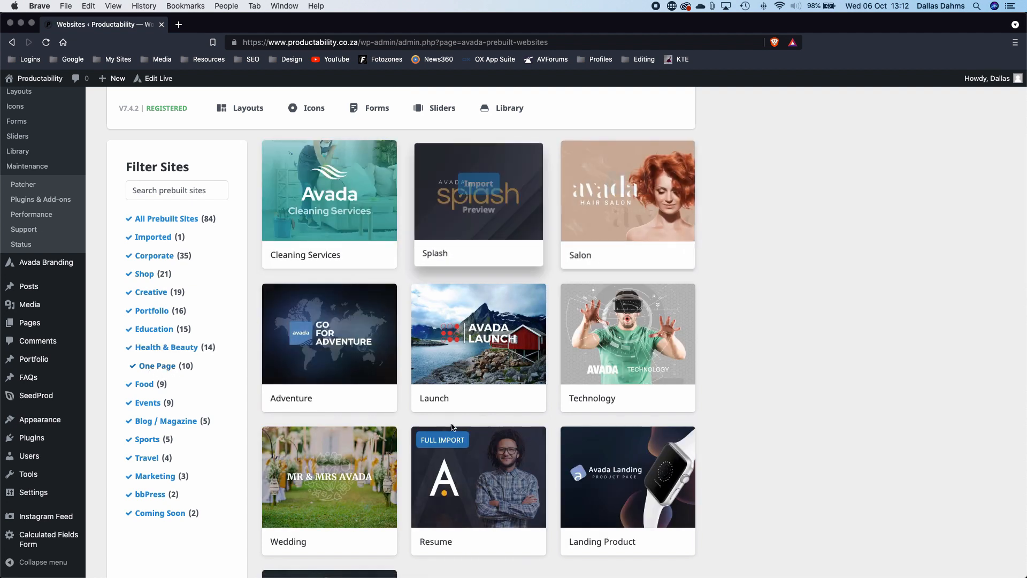
{"action": "scroll", "coordinate": [459, 406], "scroll_direction": "down", "scroll_amount": 3}
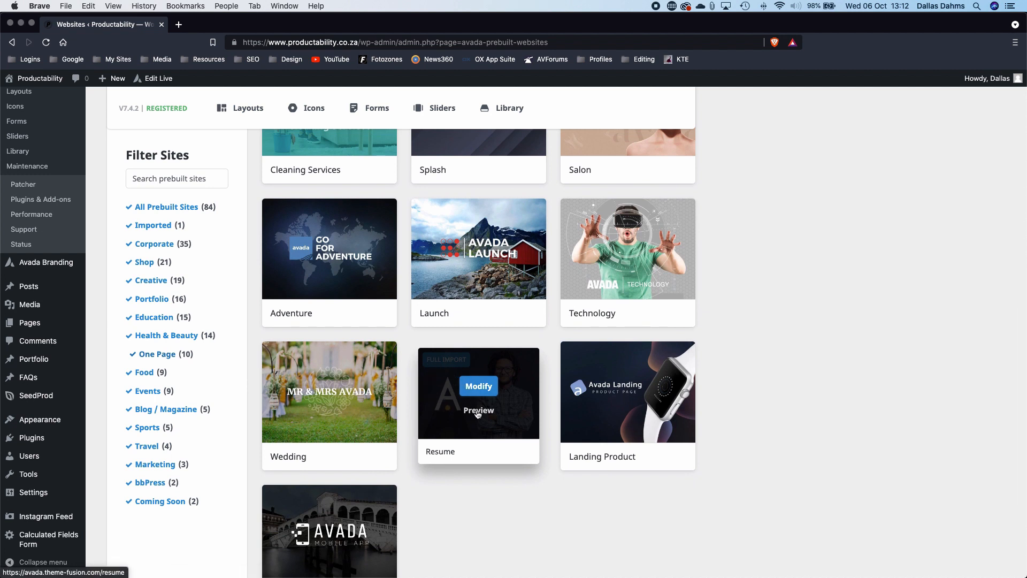
{"action": "left_click", "coordinate": [478, 410]}
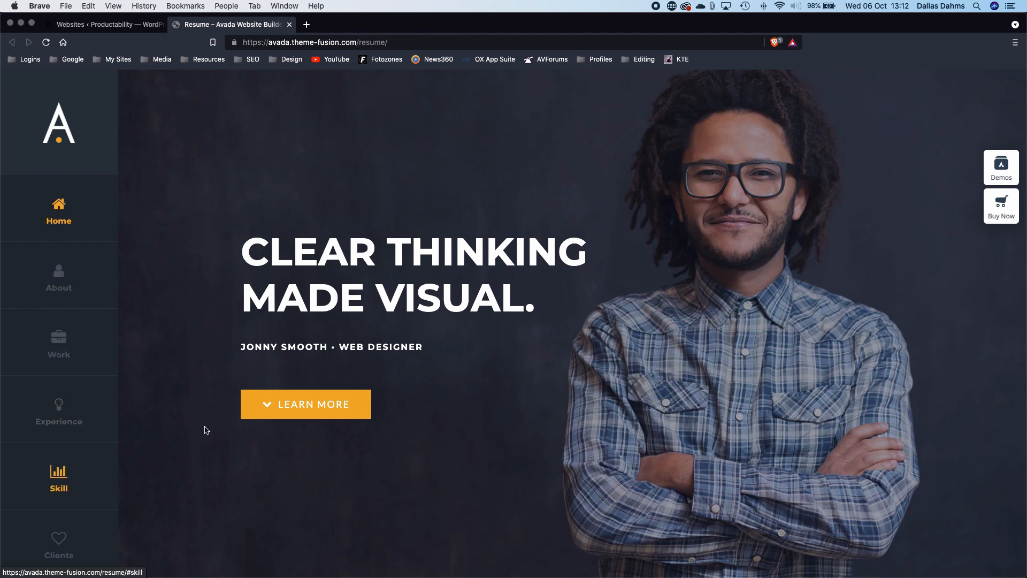
Step: Examine the Resume demo's one-page layout, including its side navigation and the About and Work sections
{"action": "scroll", "coordinate": [205, 430], "scroll_direction": "down", "scroll_amount": 5}
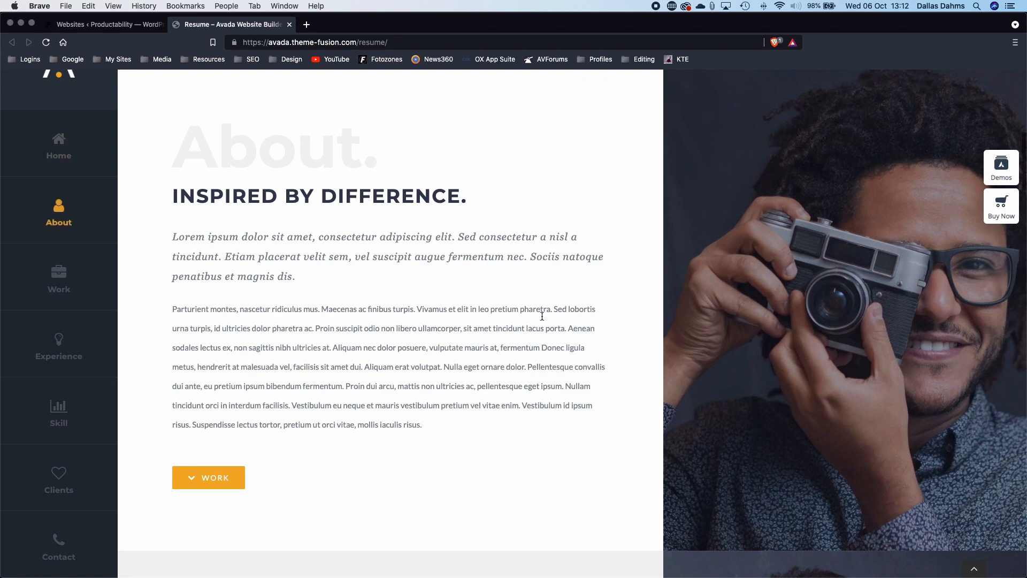
{"action": "scroll", "coordinate": [364, 335], "scroll_direction": "down", "scroll_amount": 10}
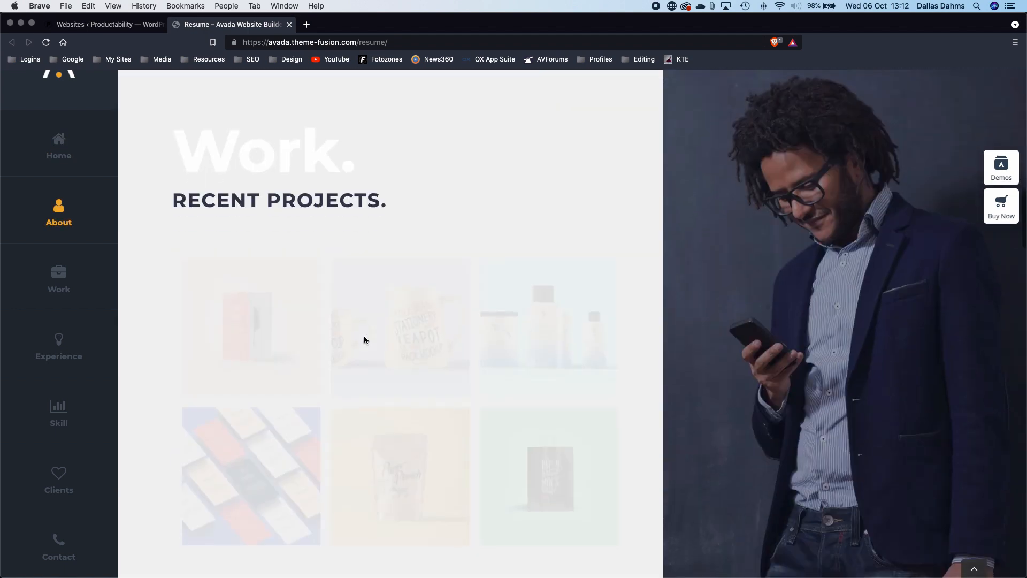
{"action": "scroll", "coordinate": [364, 336], "scroll_direction": "up", "scroll_amount": 10}
{"action": "scroll", "coordinate": [366, 340], "scroll_direction": "up", "scroll_amount": 4}
{"action": "scroll", "coordinate": [365, 341], "scroll_direction": "down", "scroll_amount": 6}
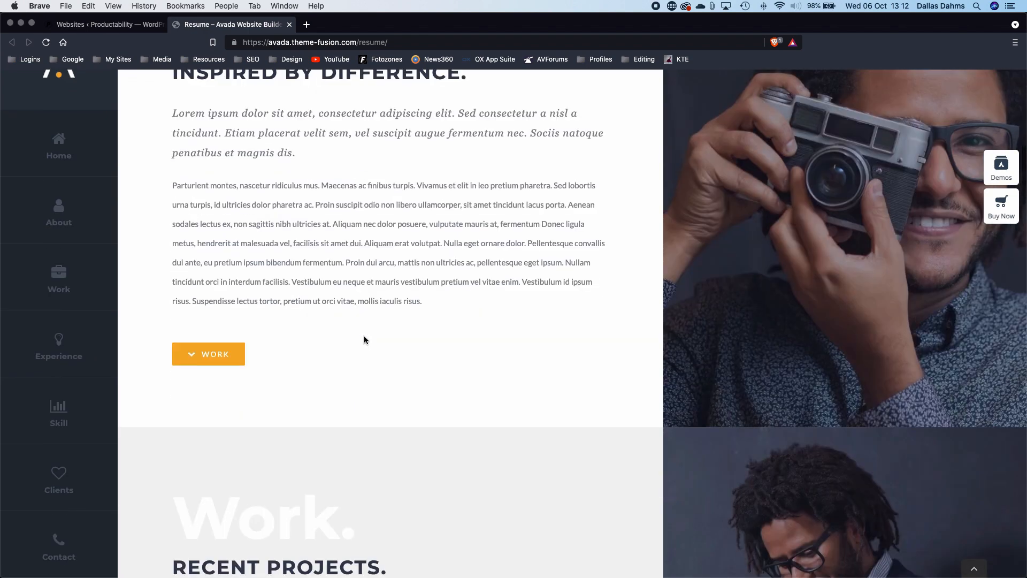
{"action": "scroll", "coordinate": [364, 337], "scroll_direction": "up", "scroll_amount": 3}
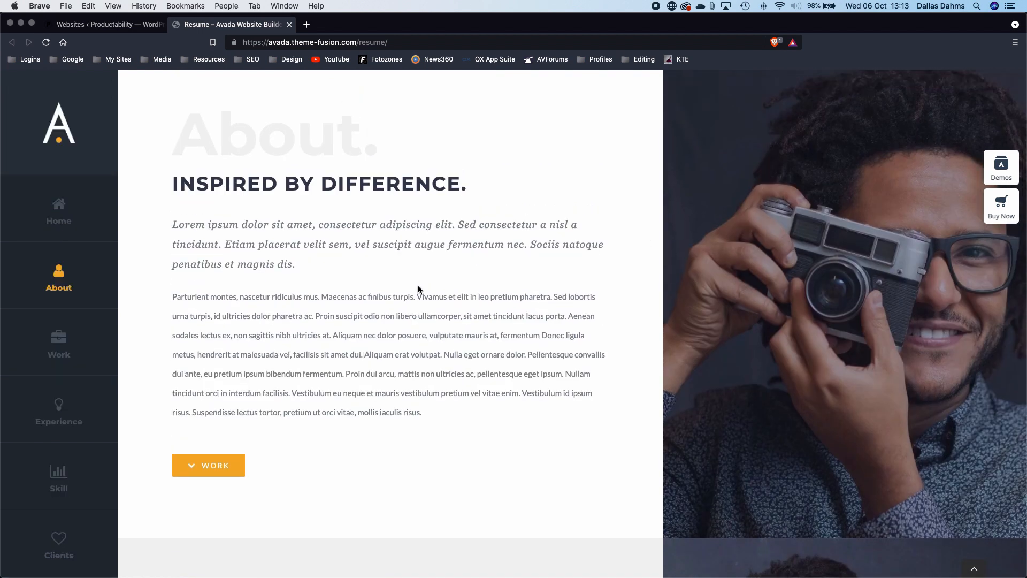
{"action": "scroll", "coordinate": [309, 267], "scroll_direction": "down", "scroll_amount": 3}
{"action": "scroll", "coordinate": [309, 268], "scroll_direction": "down", "scroll_amount": 15}
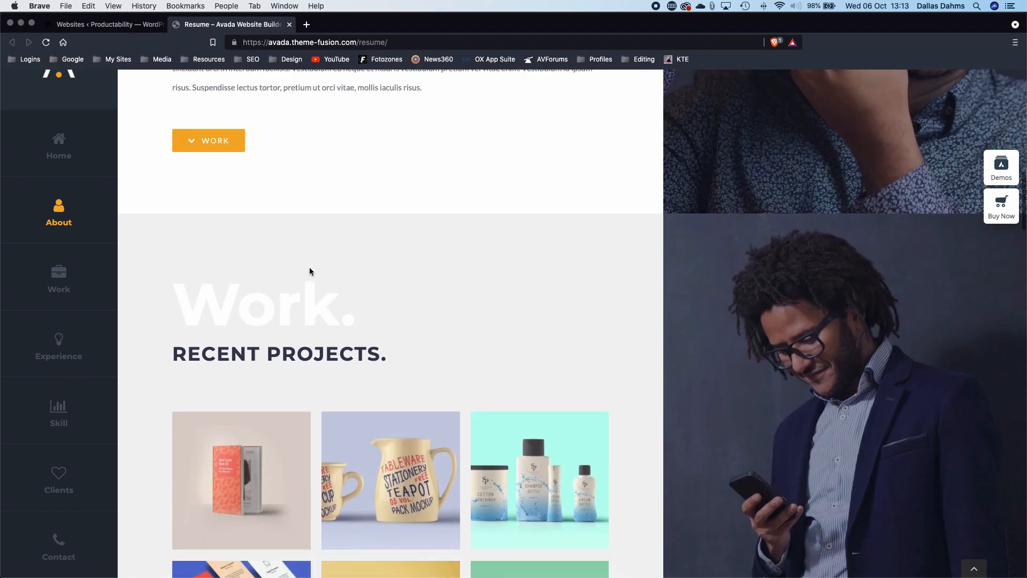
{"action": "scroll", "coordinate": [311, 272], "scroll_direction": "up", "scroll_amount": 7}
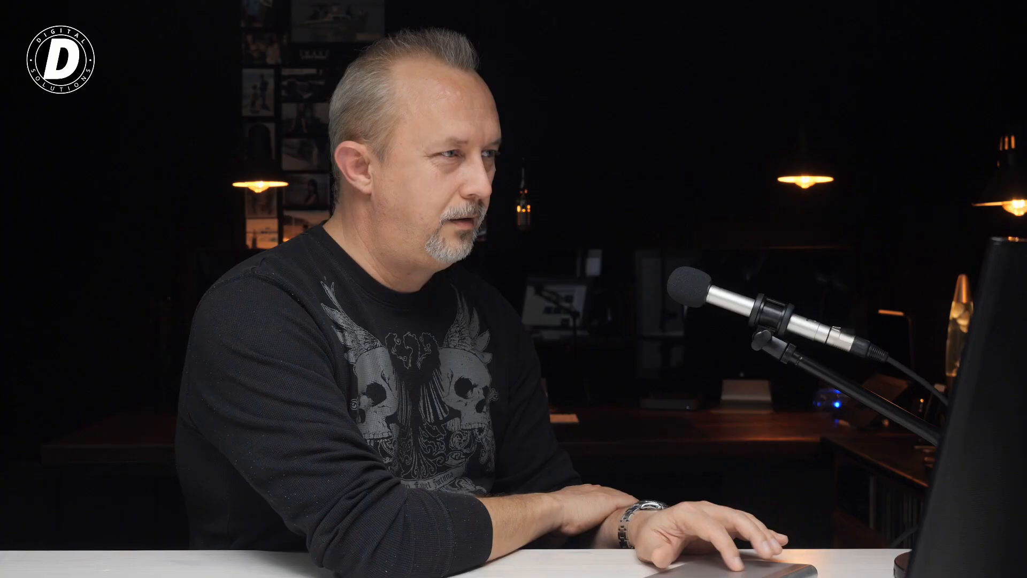